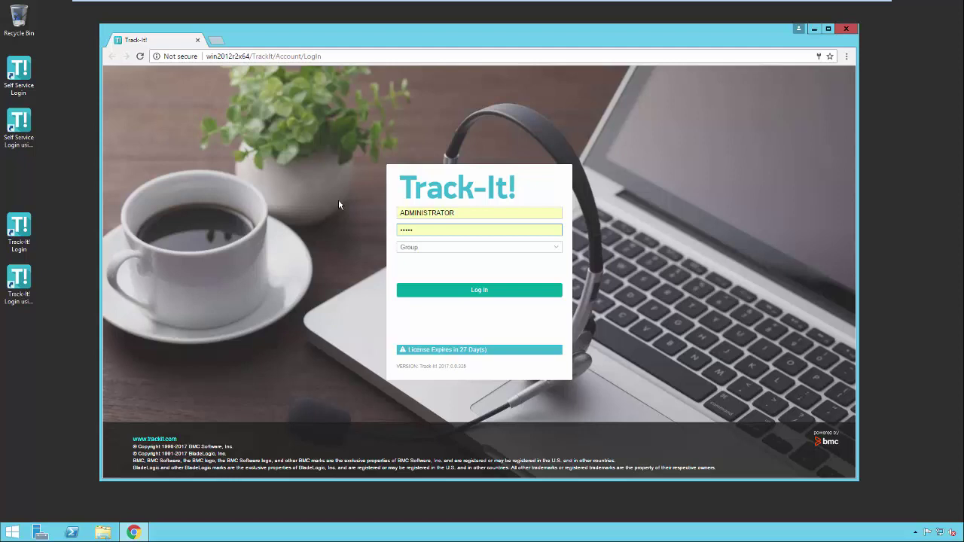
Replace the login name with the technician's login and enter the account password.
click(456, 214)
drag(460, 215, 380, 214)
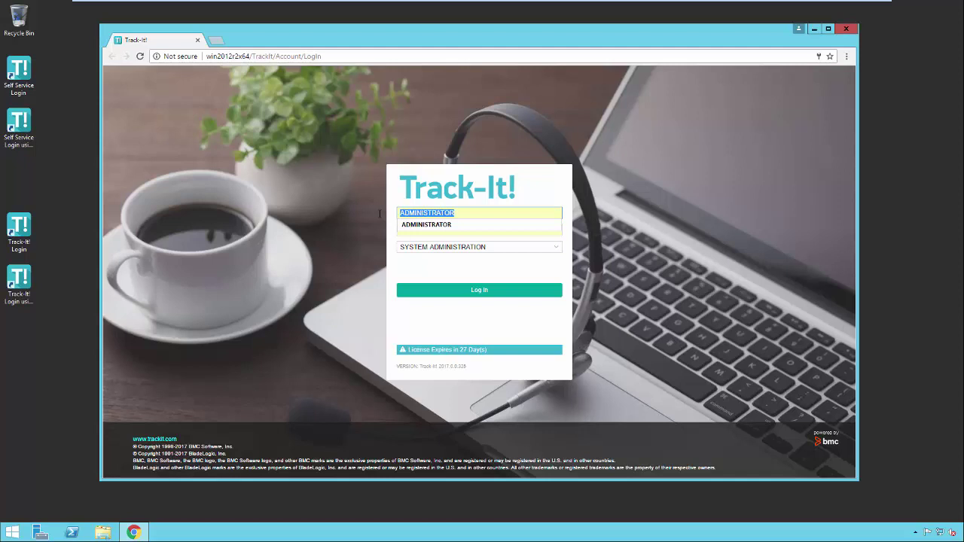
text(T)
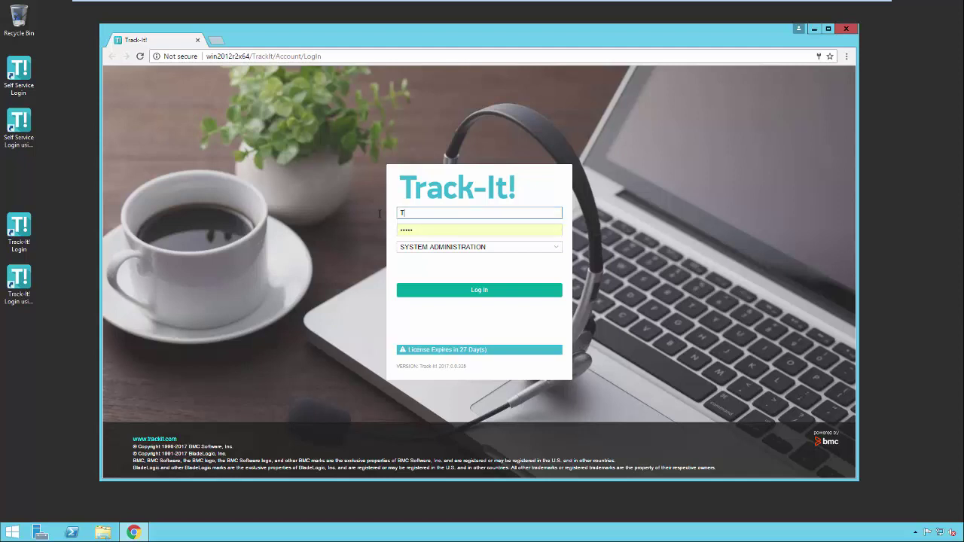
text(TECH)
click(418, 231)
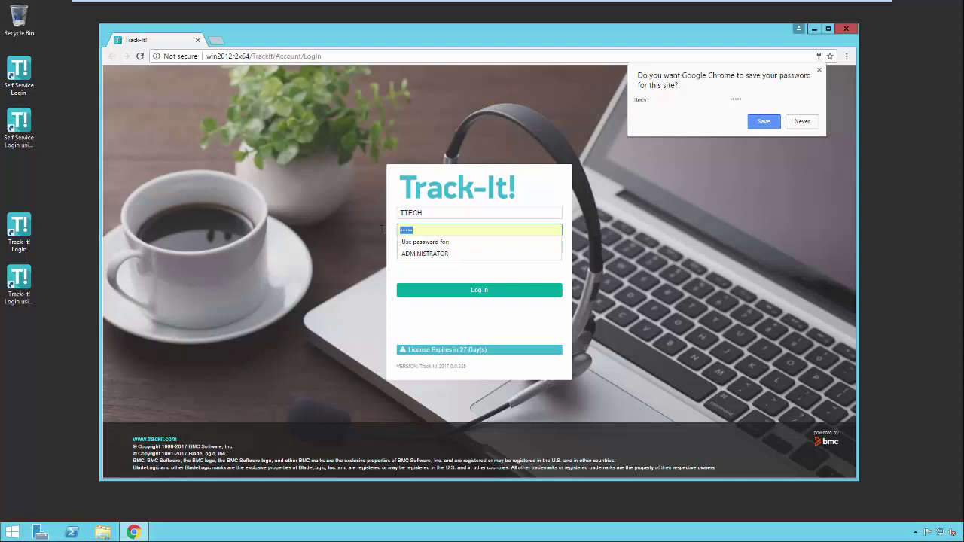
text(*******)
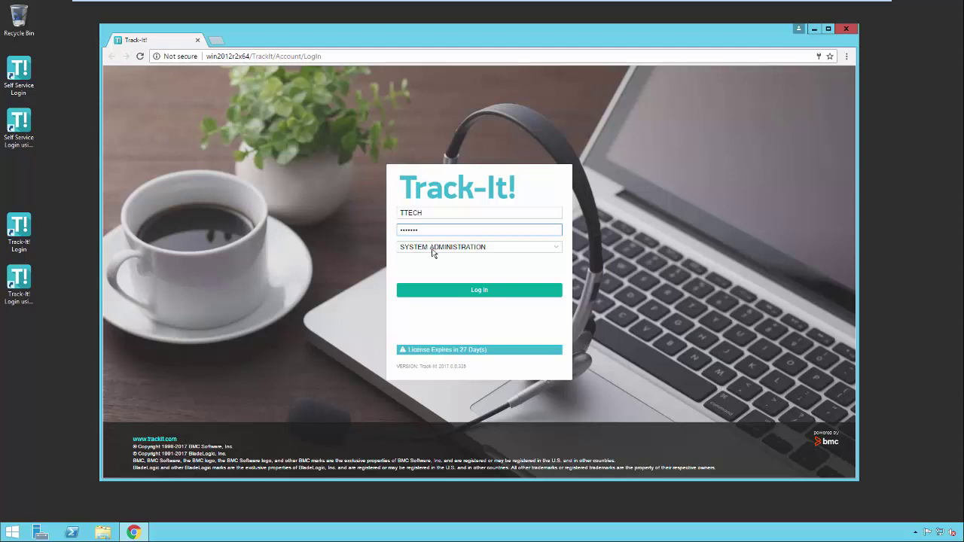
Keep SYSTEM ADMINISTRATION as the login group.
click(434, 251)
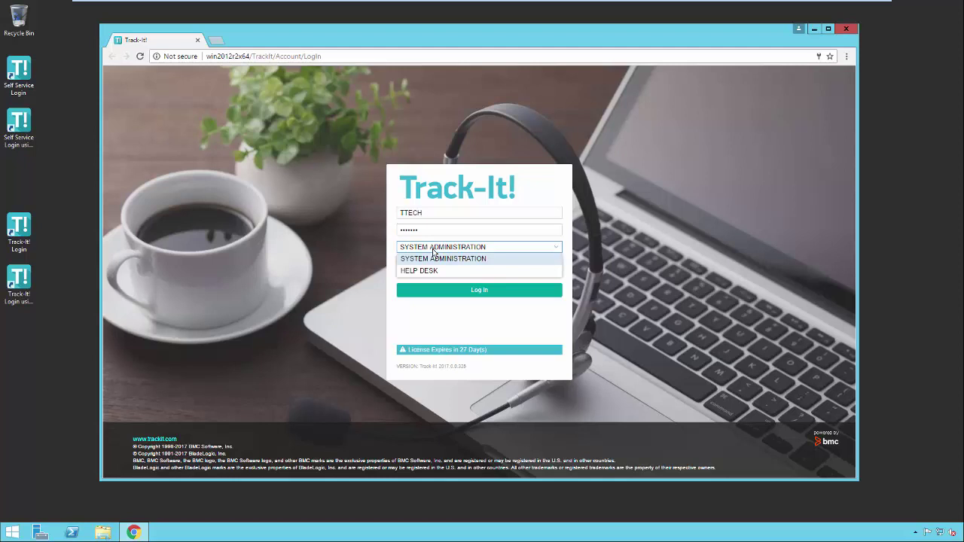
click(460, 256)
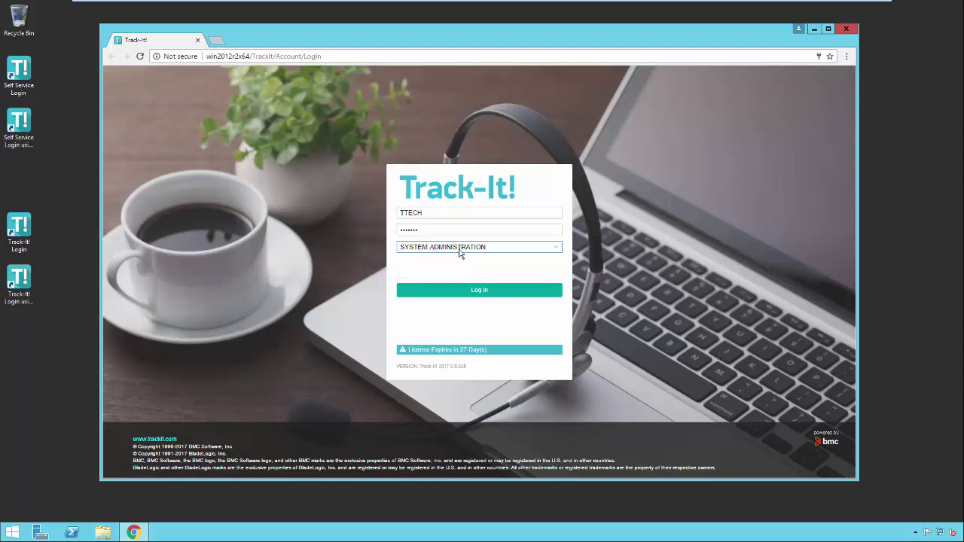
click(460, 250)
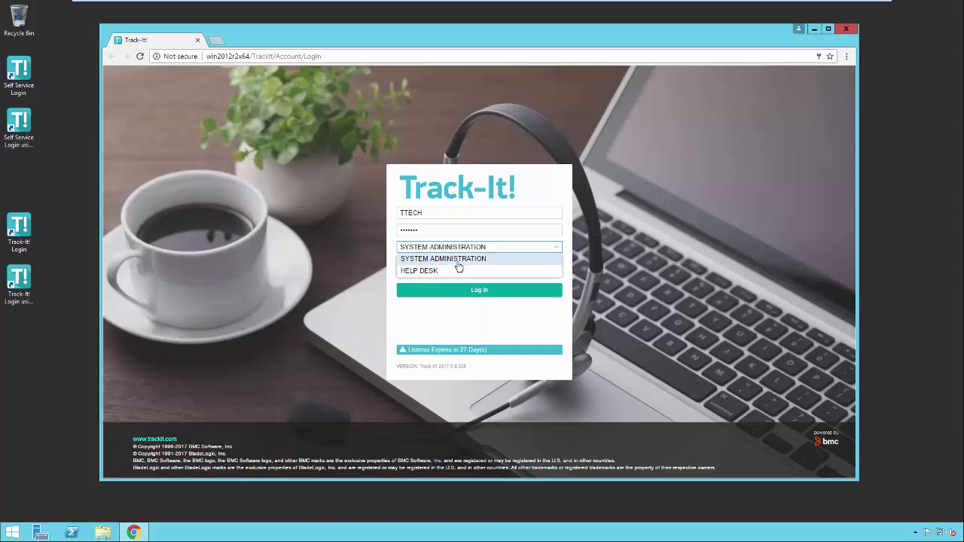
click(462, 258)
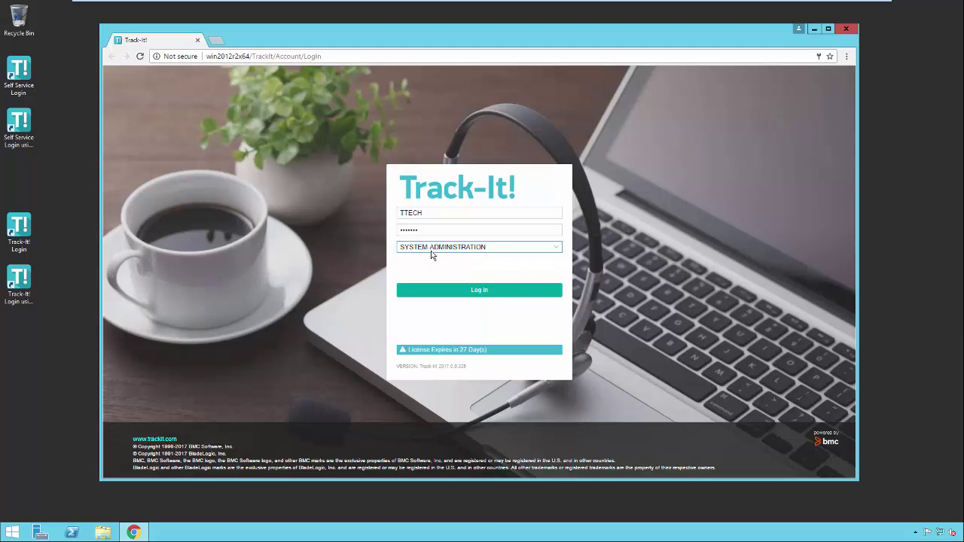
Submit the login and replace the expired password with a new one.
click(482, 295)
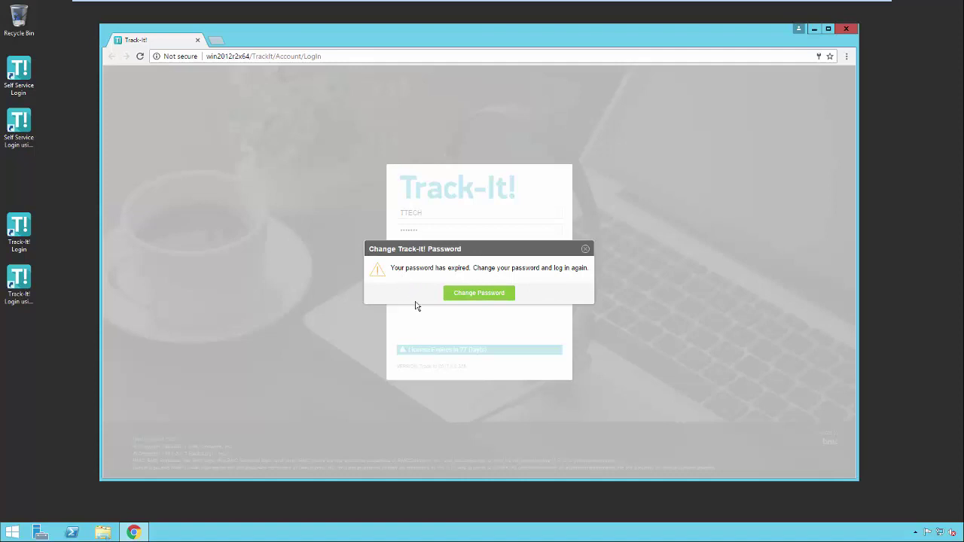
click(480, 294)
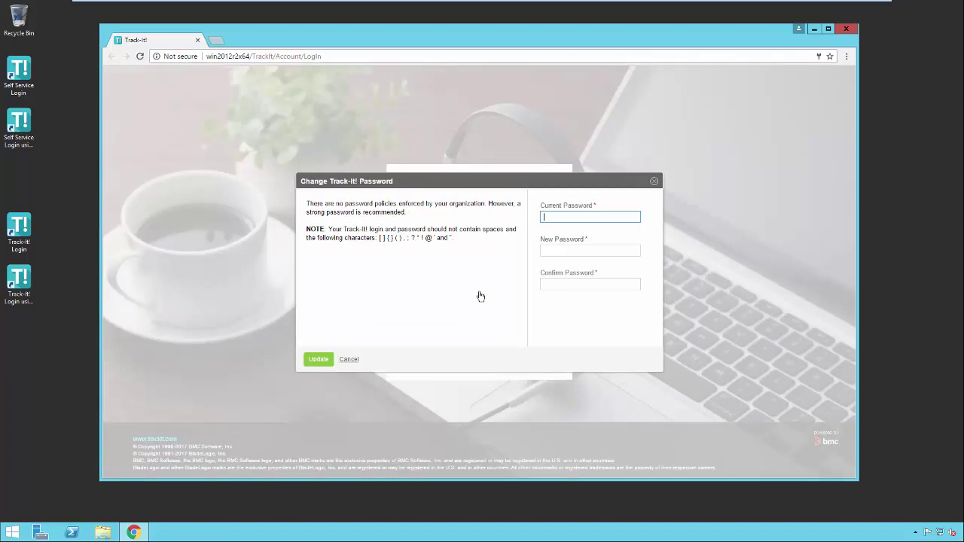
text(*******)
key(Tab)
text(***)
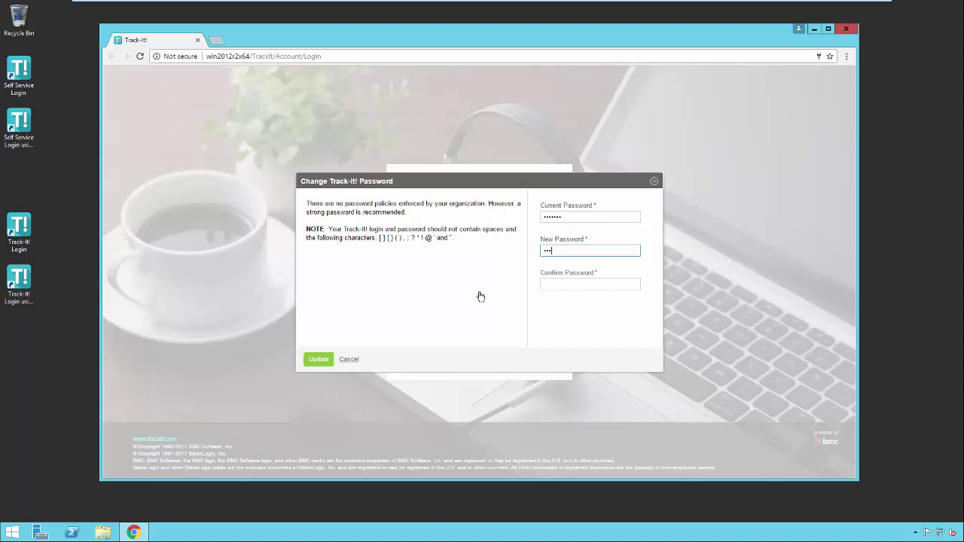
text(**)
key(Tab)
text(*****)
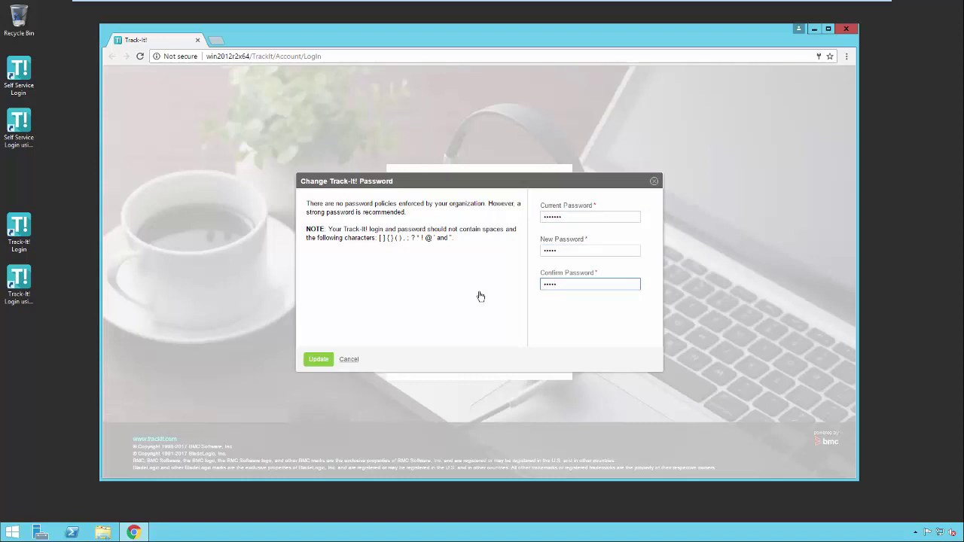
click(324, 360)
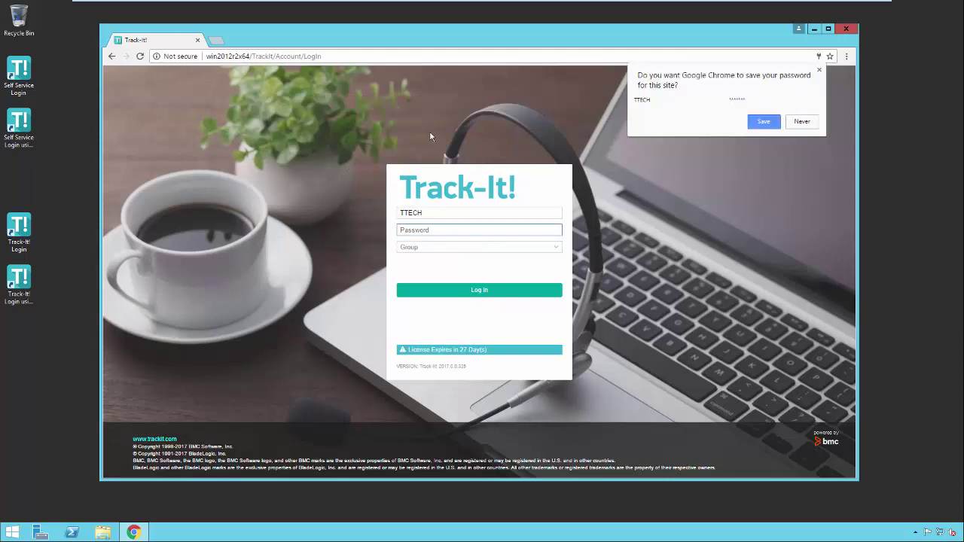
Let the browser remember the new password and log in with it.
click(764, 122)
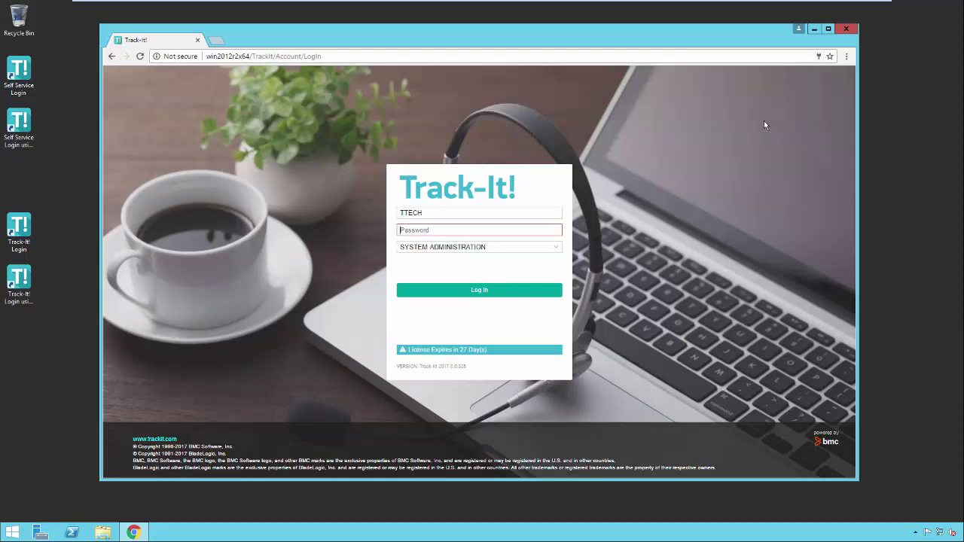
click(449, 230)
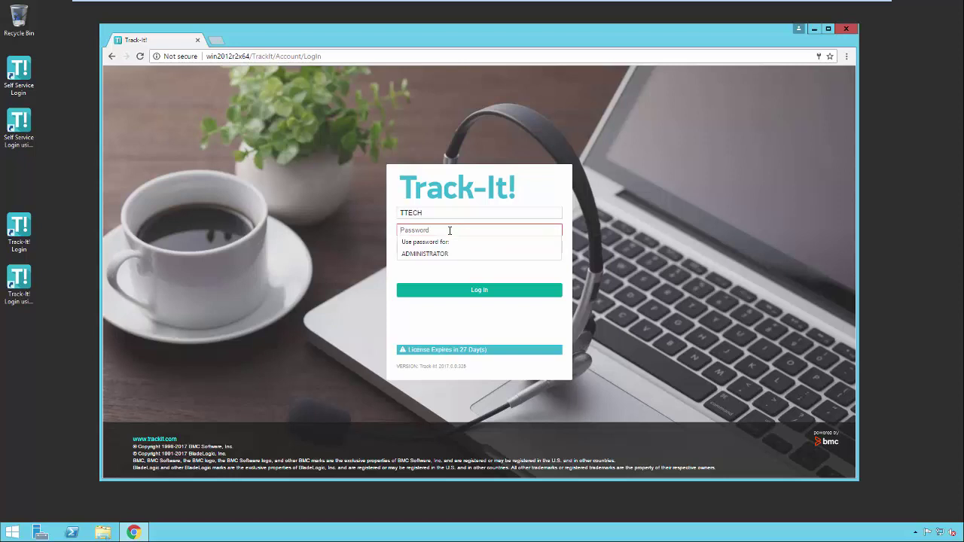
text(ttech)
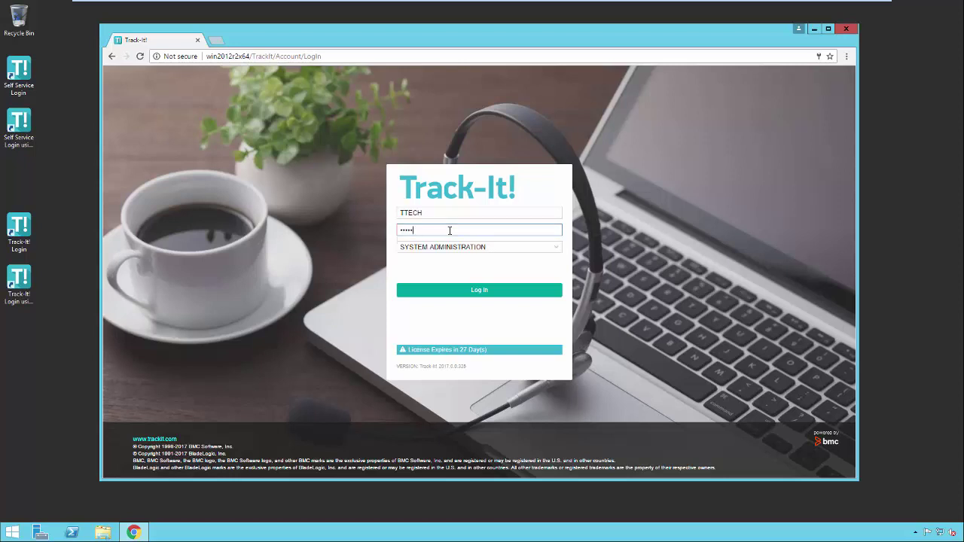
click(461, 294)
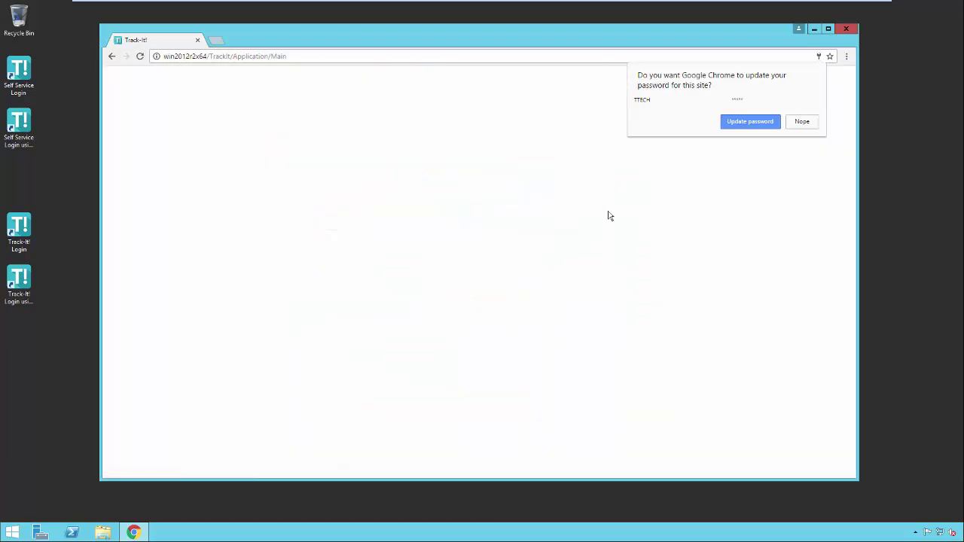
Accept the browser's password update and dismiss the welcome overview, reopening and closing it via Getting Started.
click(741, 123)
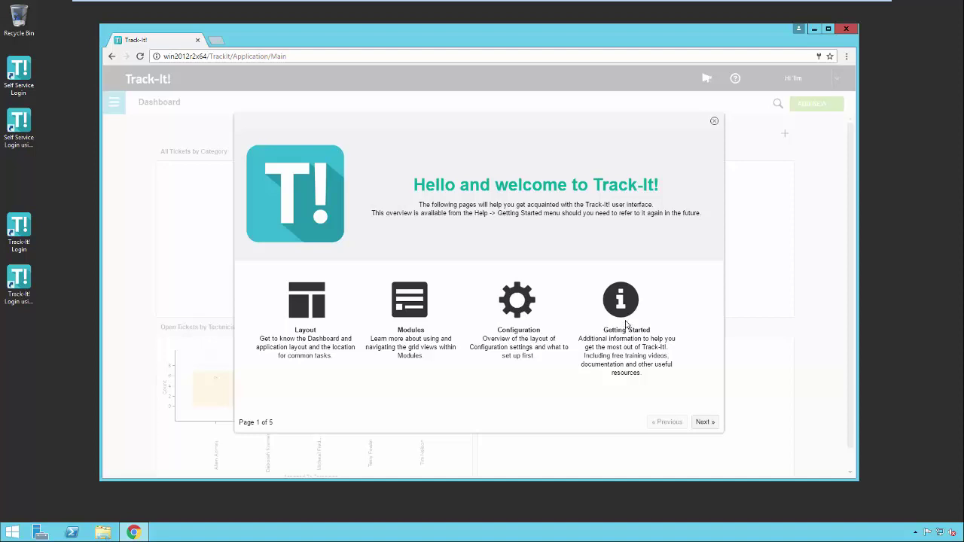
click(714, 121)
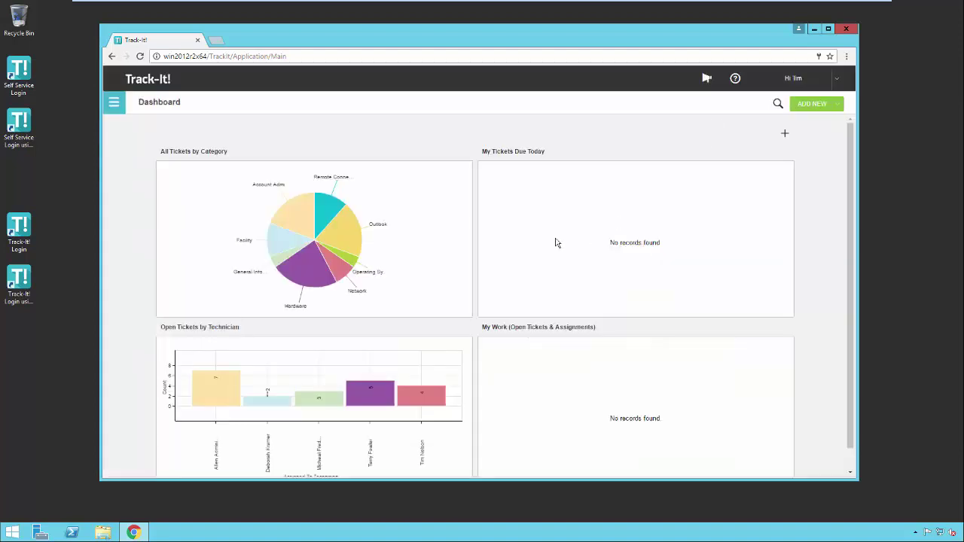
click(114, 104)
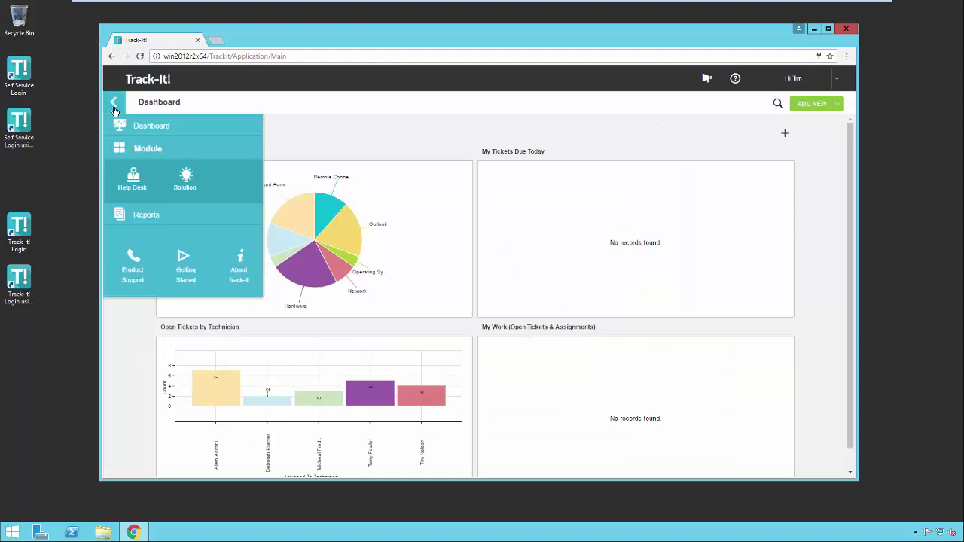
click(185, 268)
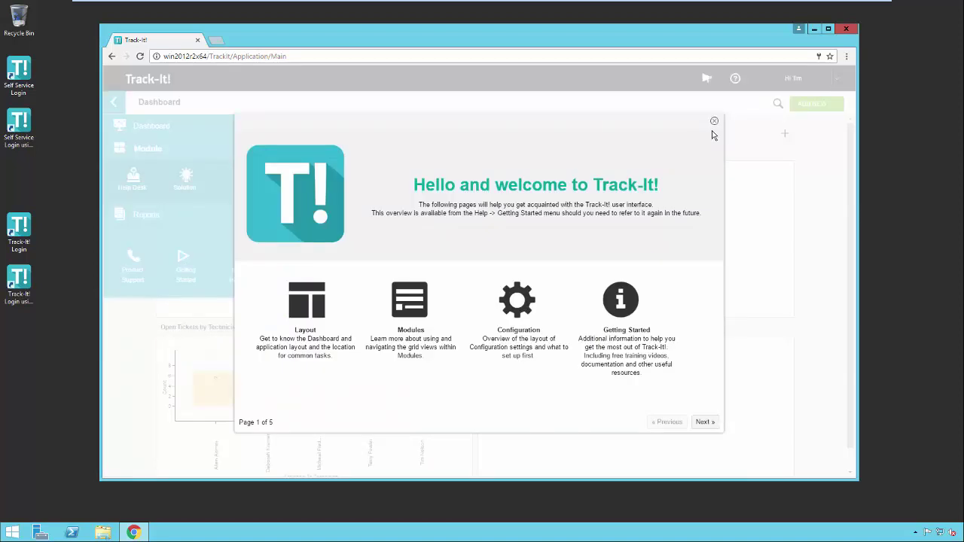
click(715, 123)
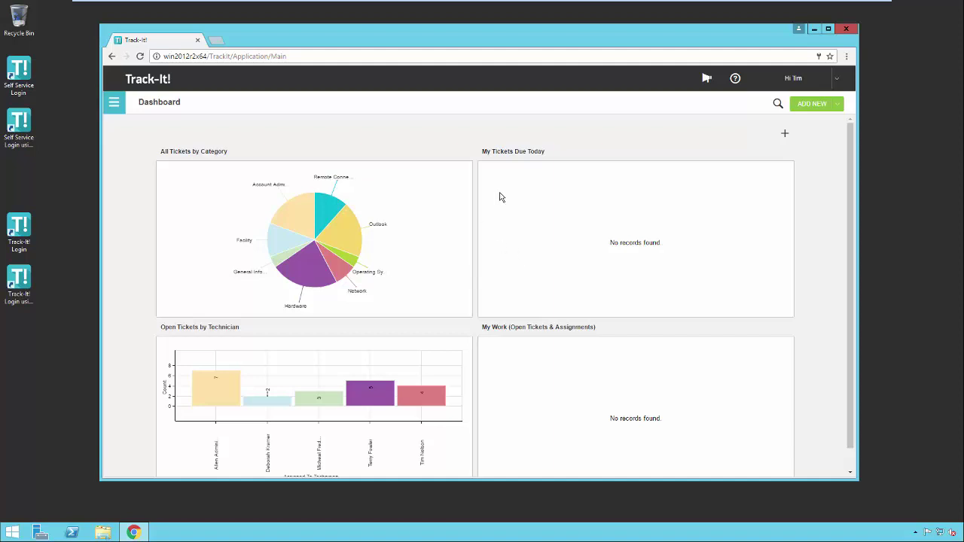
Open the hamburger navigation menu from the Dashboard.
mouse_move(449, 155)
click(114, 106)
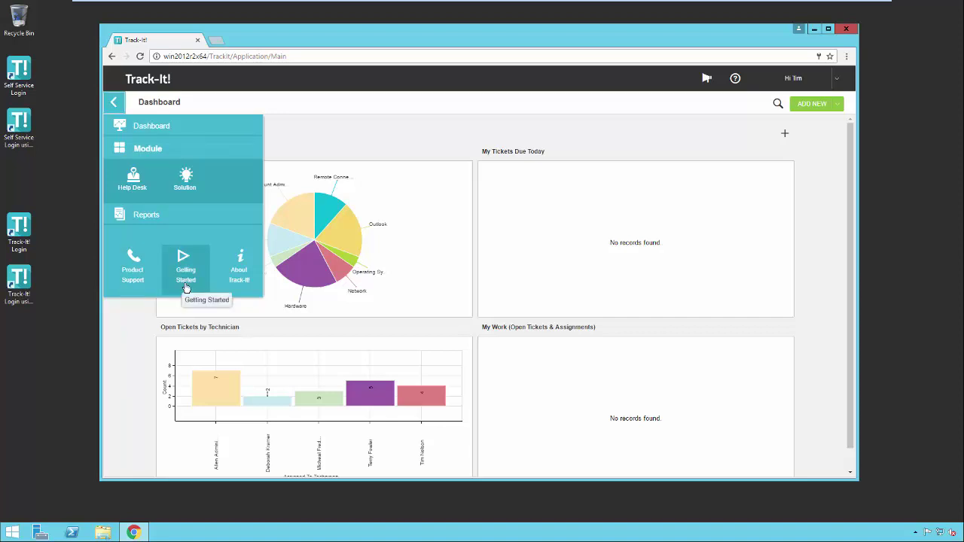
View the About Track-It! box showing build 2017.0.0.325, then close it.
click(241, 281)
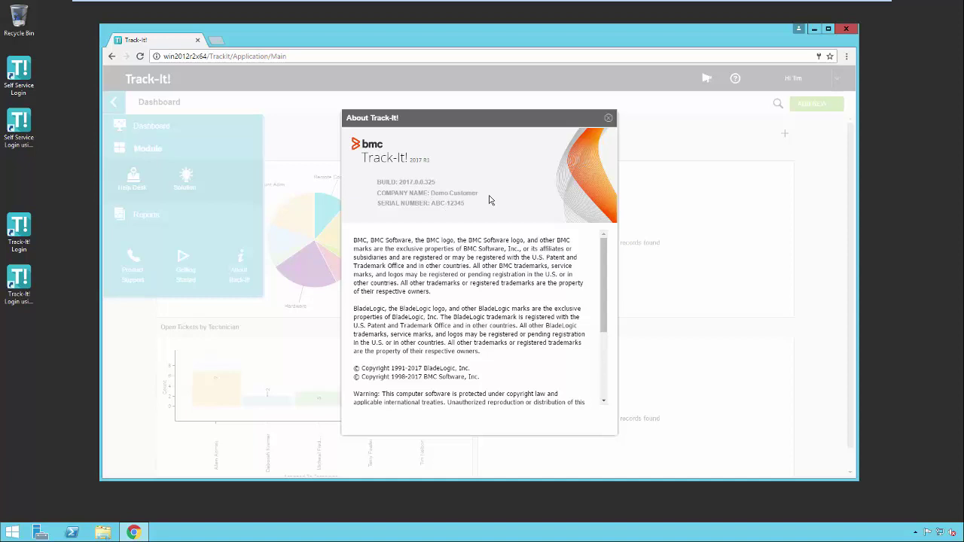
click(608, 118)
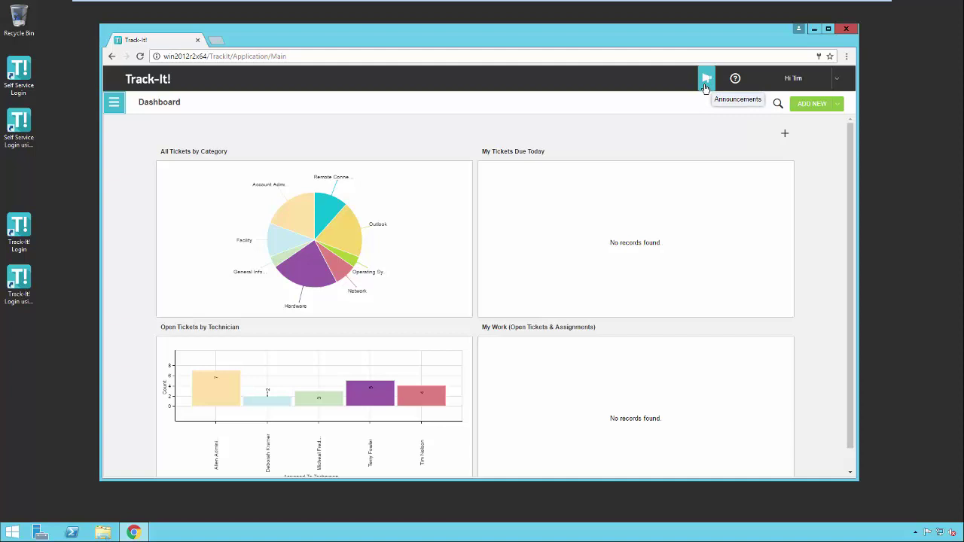
Open the Announcements page, which has no active announcements, and show the technician's account menu.
click(706, 85)
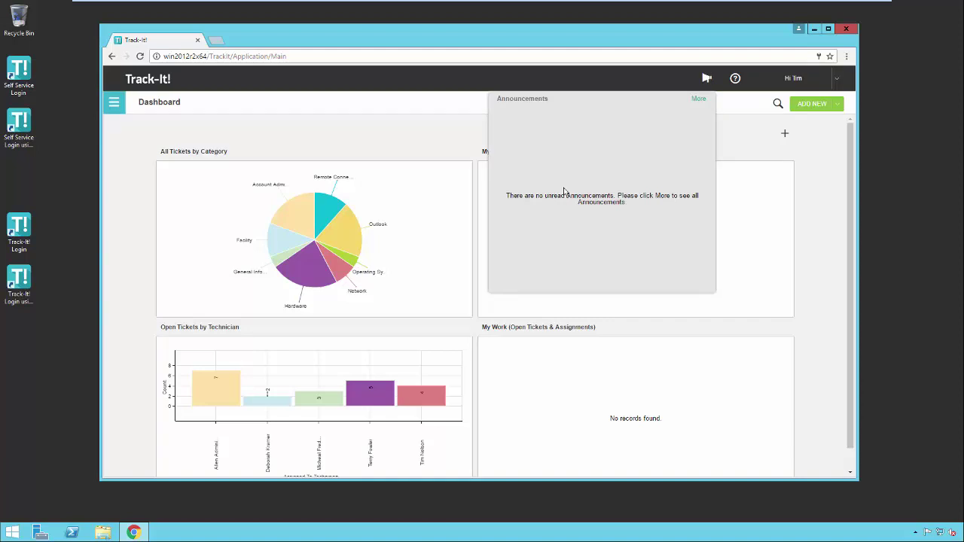
click(697, 99)
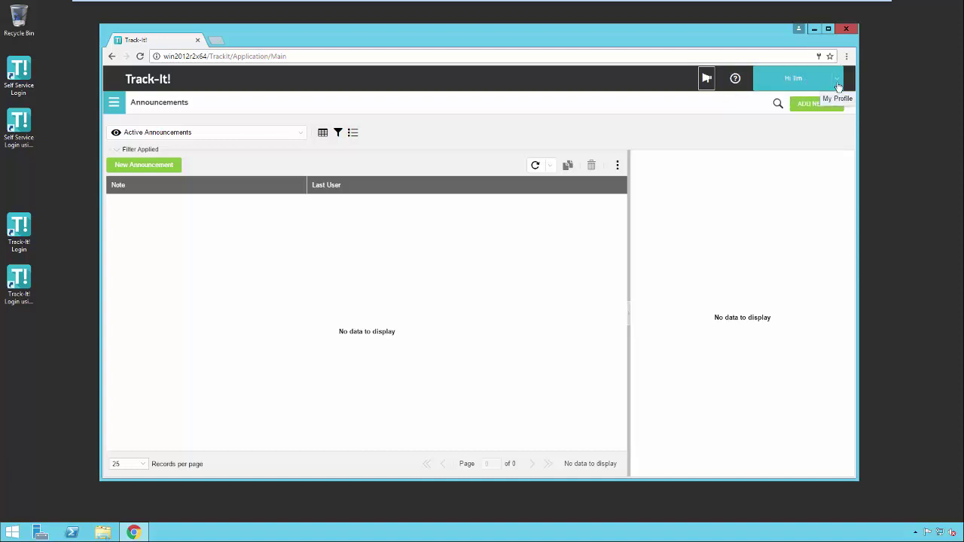
click(836, 85)
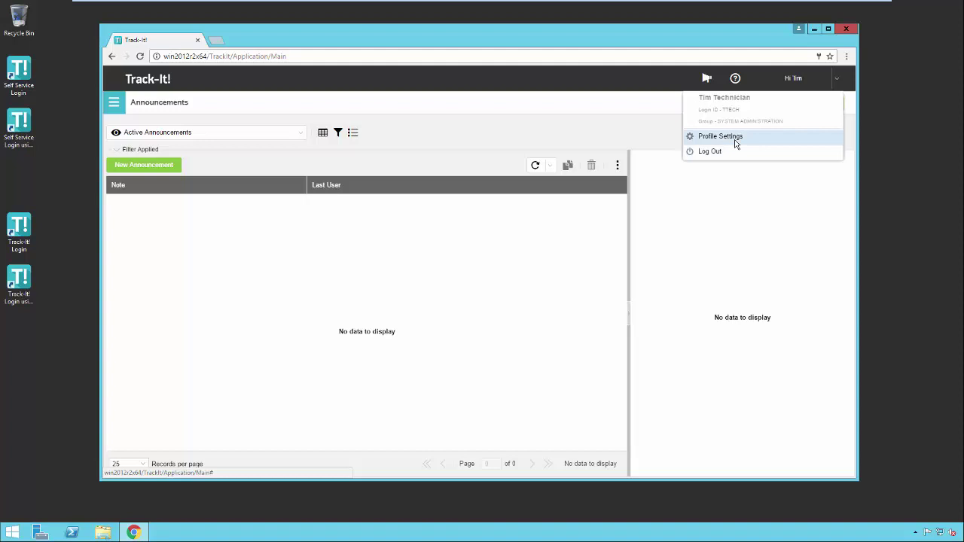
Open Profile Settings on its Availability Information tab, check ADD NEW, and start a search.
click(721, 136)
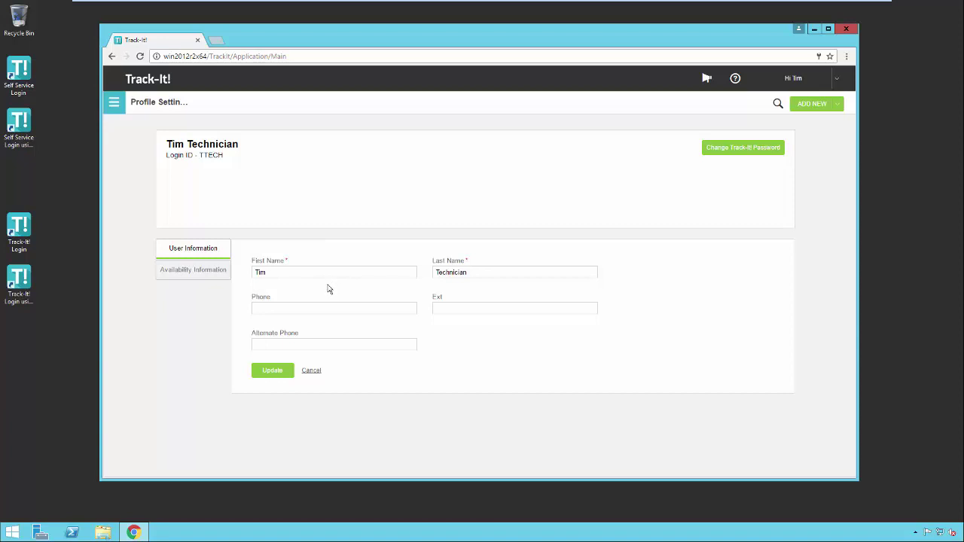
click(211, 275)
click(841, 109)
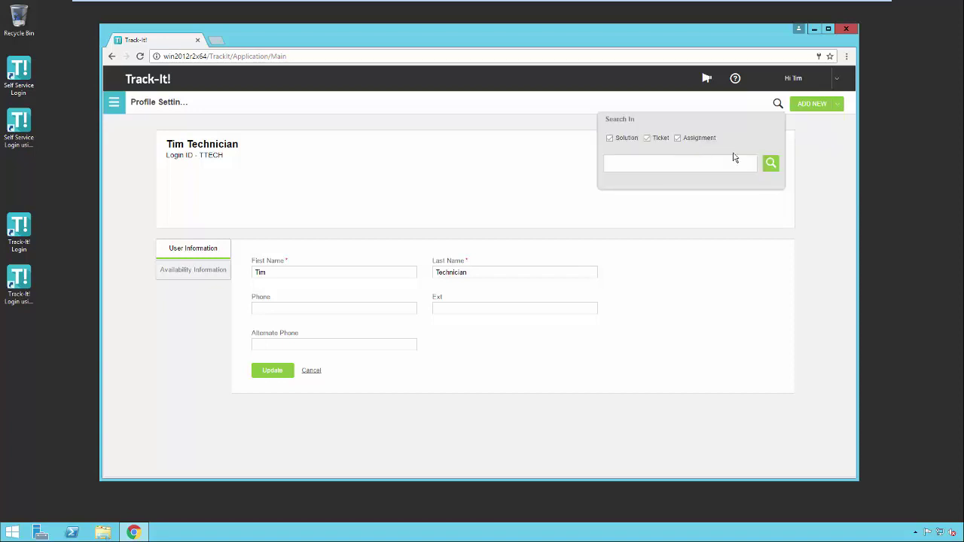
click(778, 104)
click(680, 161)
Open Help Desk, switch to the All Tickets view, and preview ticket 120 'AC not working'.
click(116, 110)
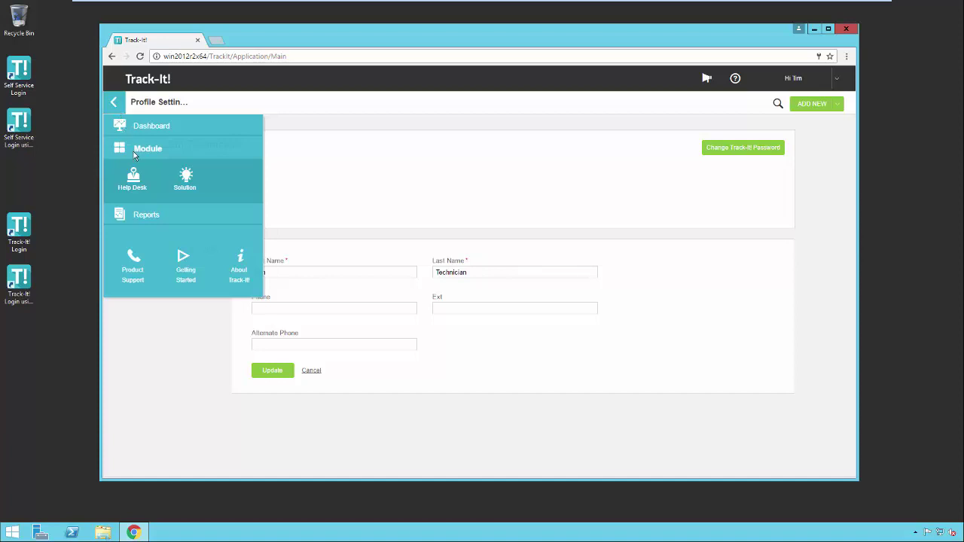
mouse_move(134, 179)
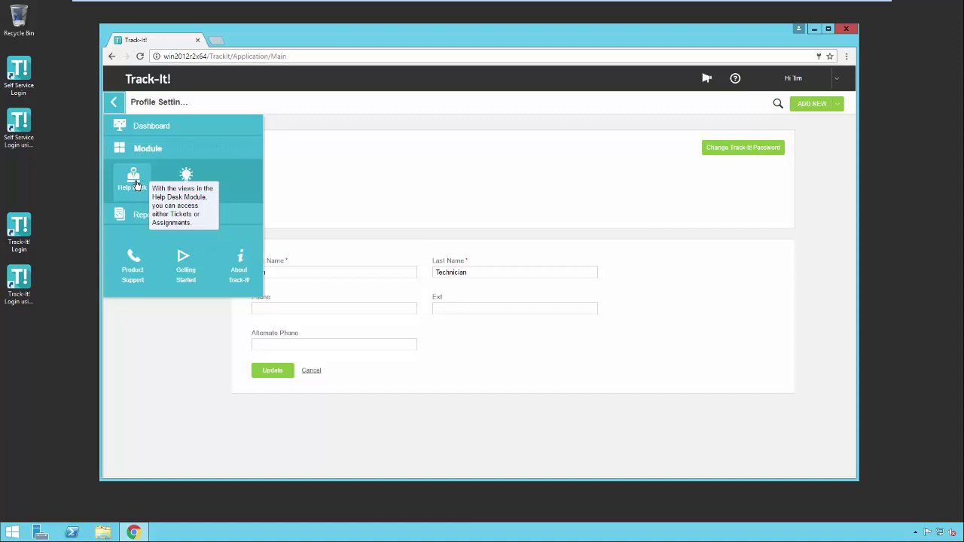
click(138, 184)
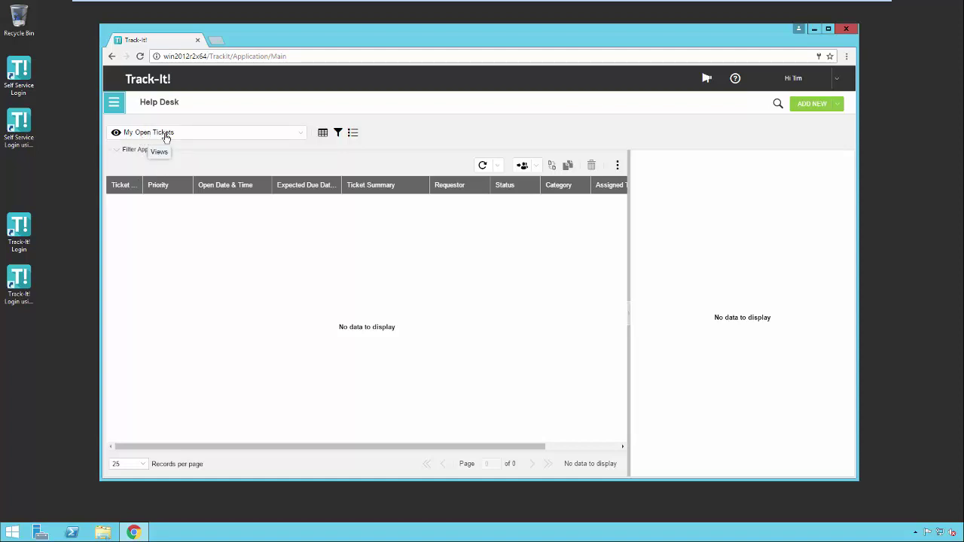
click(301, 138)
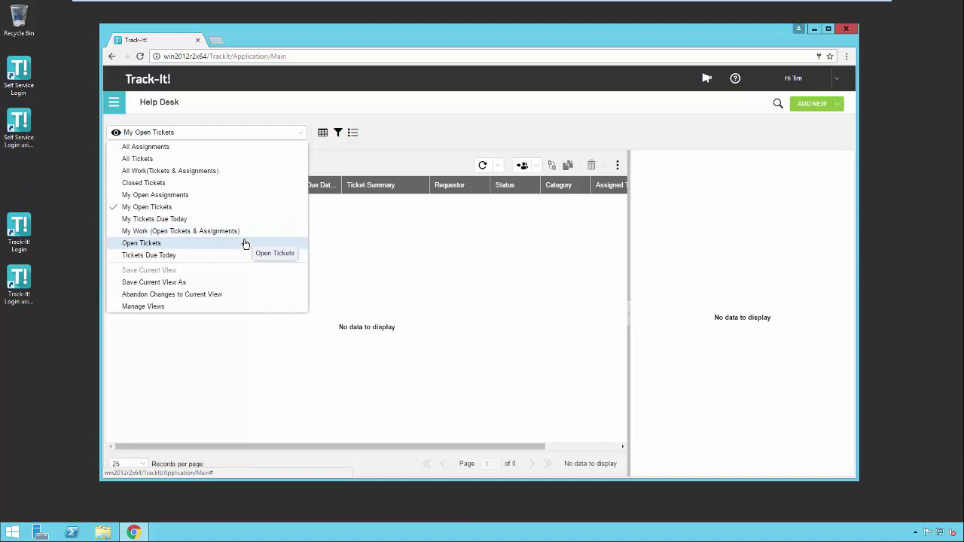
click(241, 159)
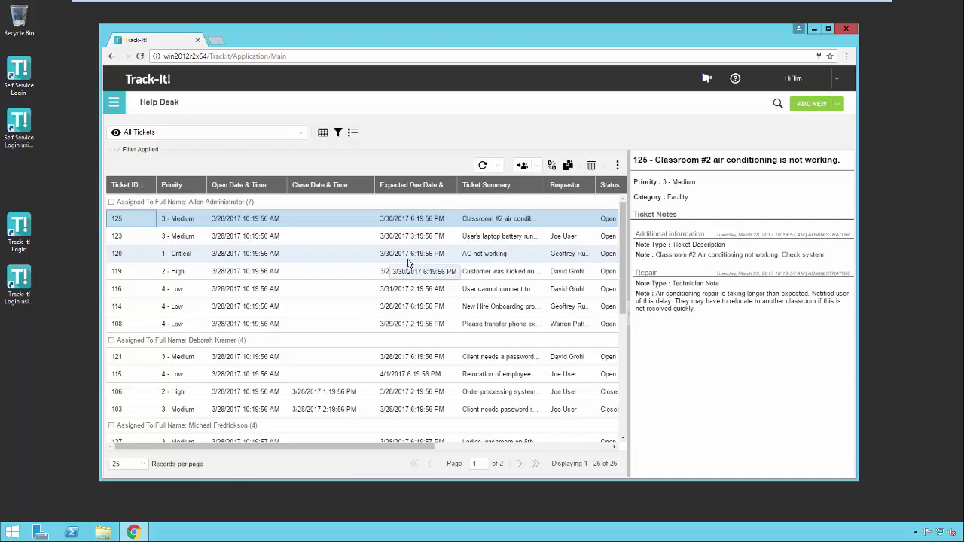
click(399, 263)
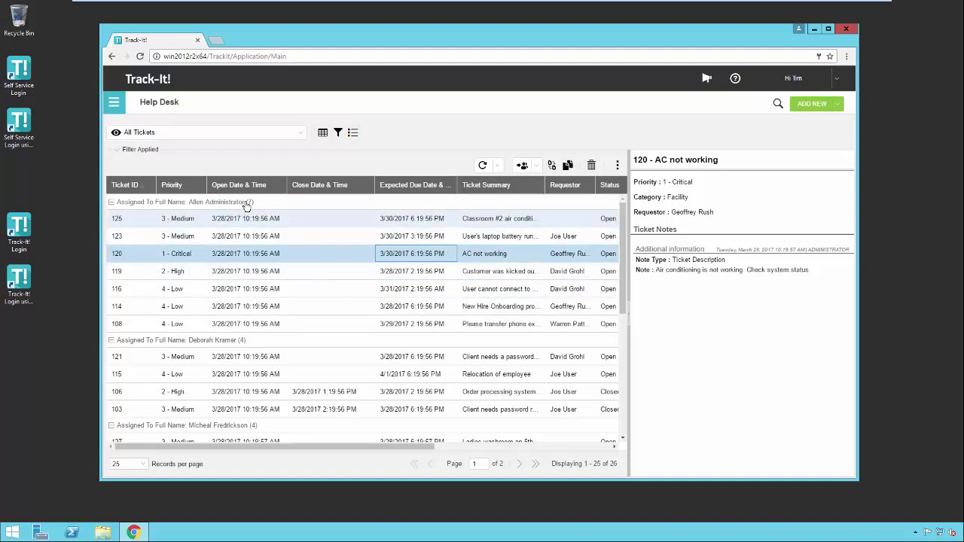
Glance at the Ticket ID column options, then preview ticket 119 in the grid.
click(151, 188)
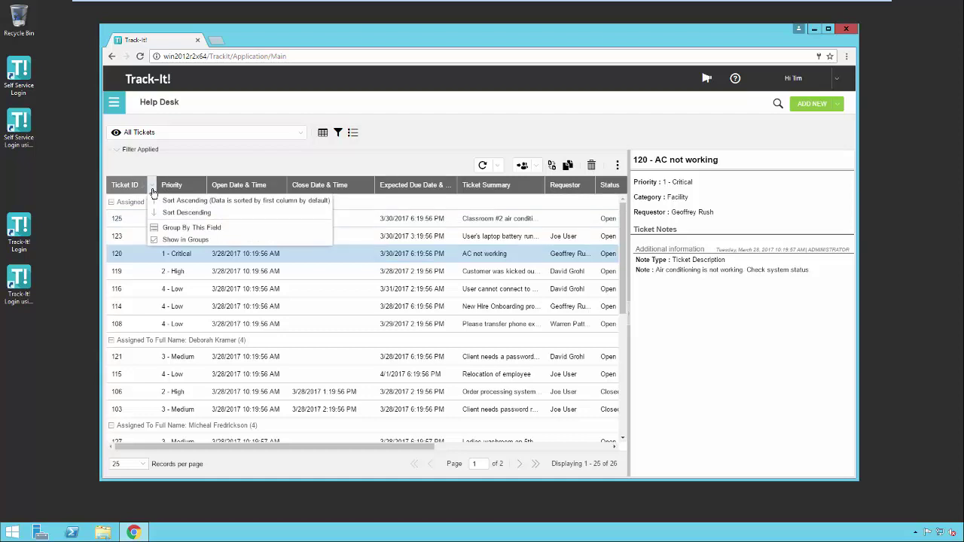
click(335, 251)
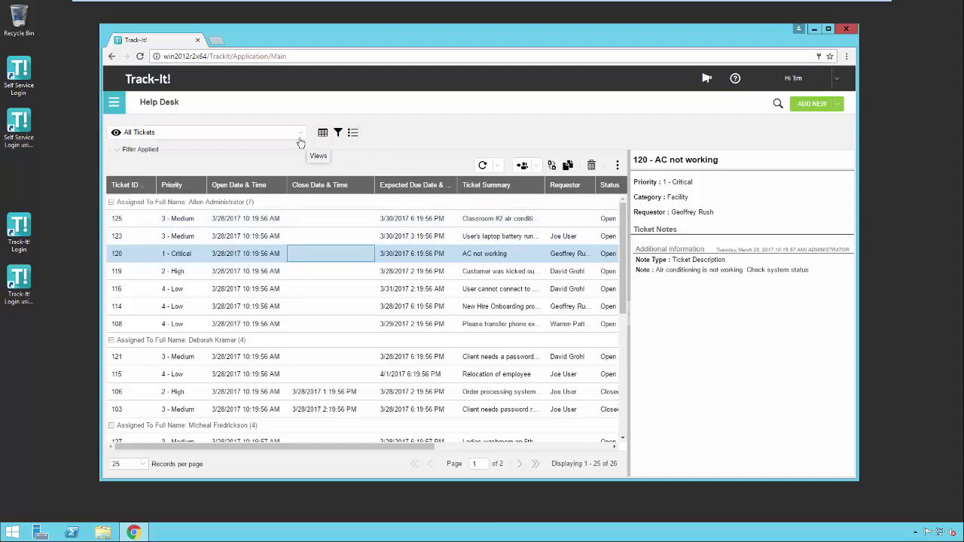
click(210, 275)
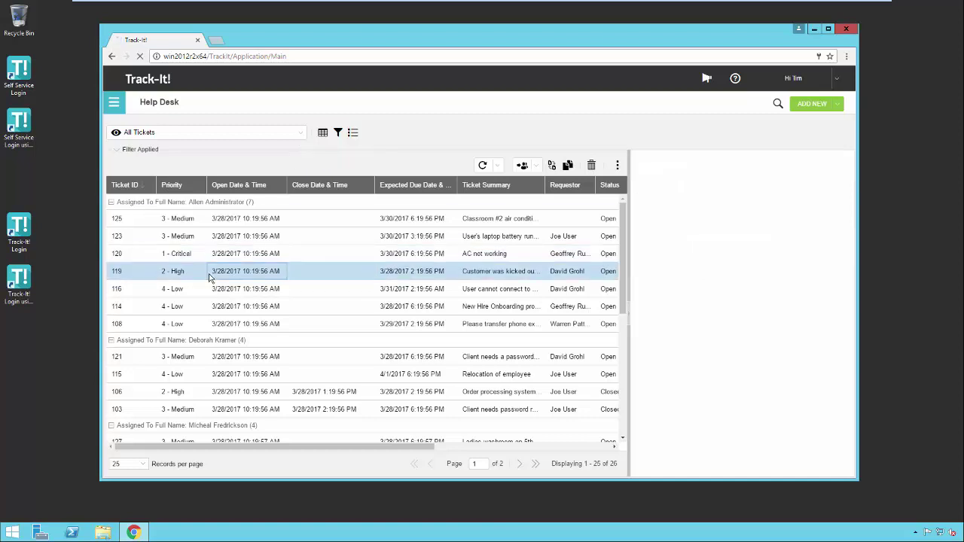
Open tickets 119 and 114 in their own tabs and switch between them.
double_click(314, 279)
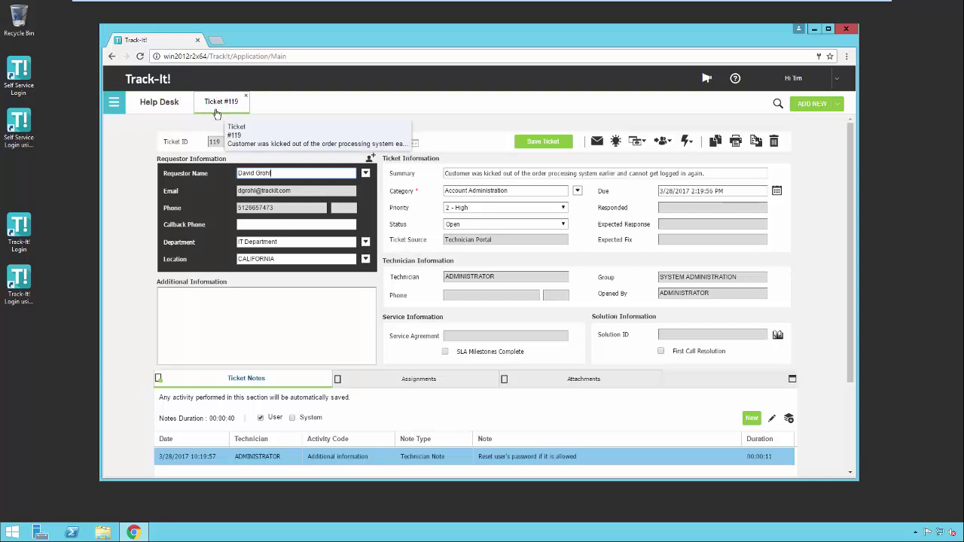
click(158, 106)
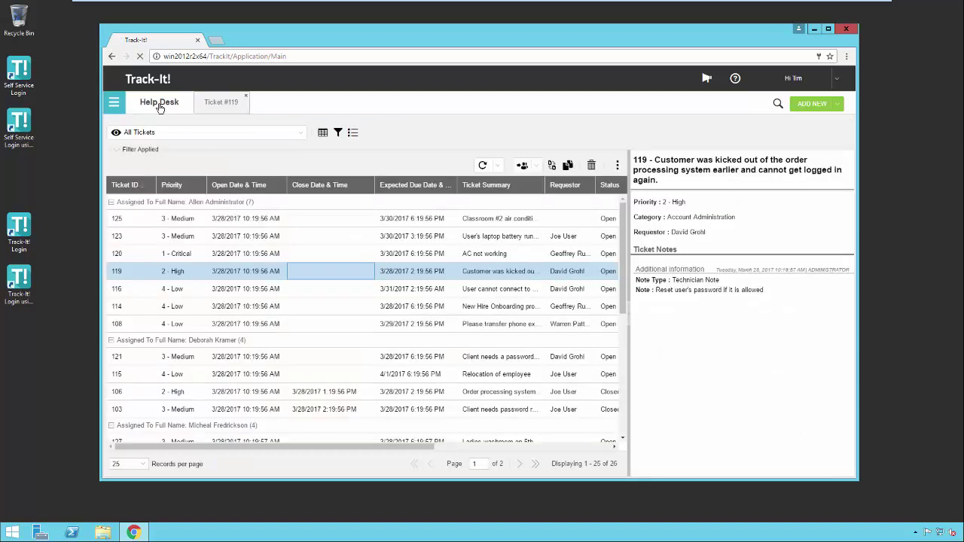
double_click(210, 309)
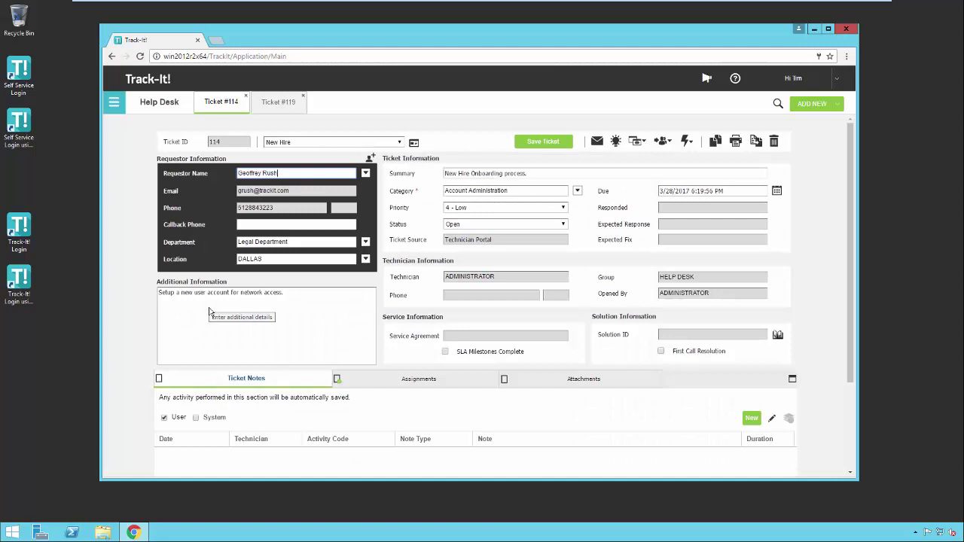
click(280, 108)
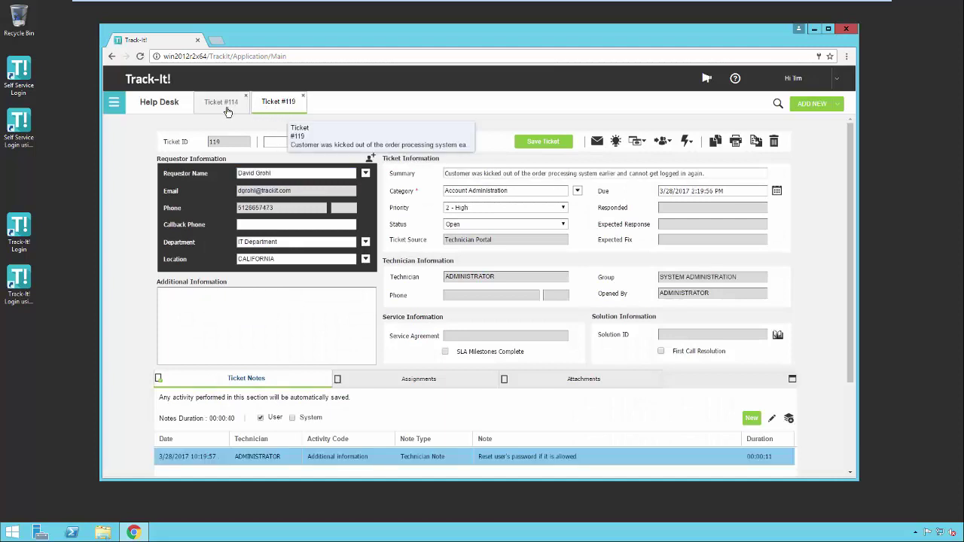
click(227, 111)
click(274, 110)
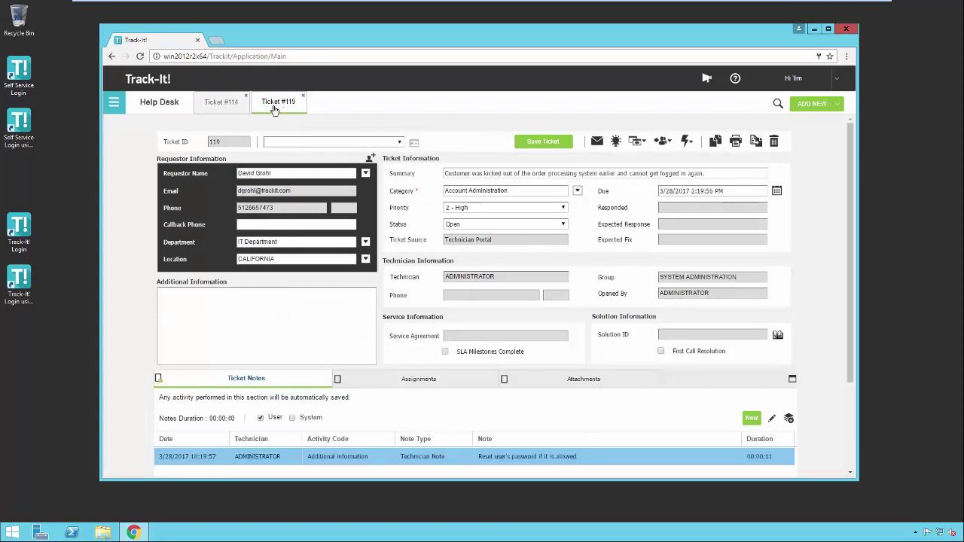
Start a blank New Ticket, then close it and ticket 119's tab, leaving 114 open.
click(840, 107)
click(815, 119)
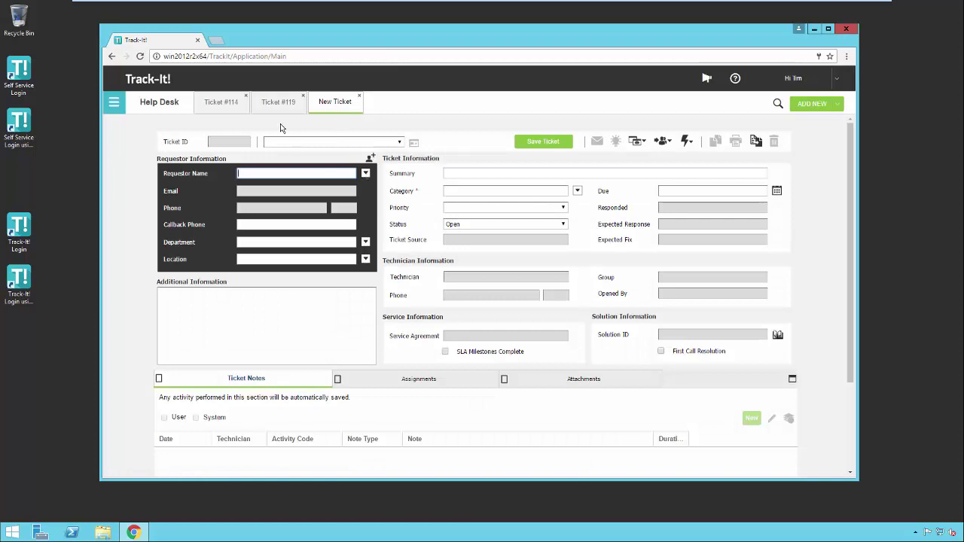
click(278, 103)
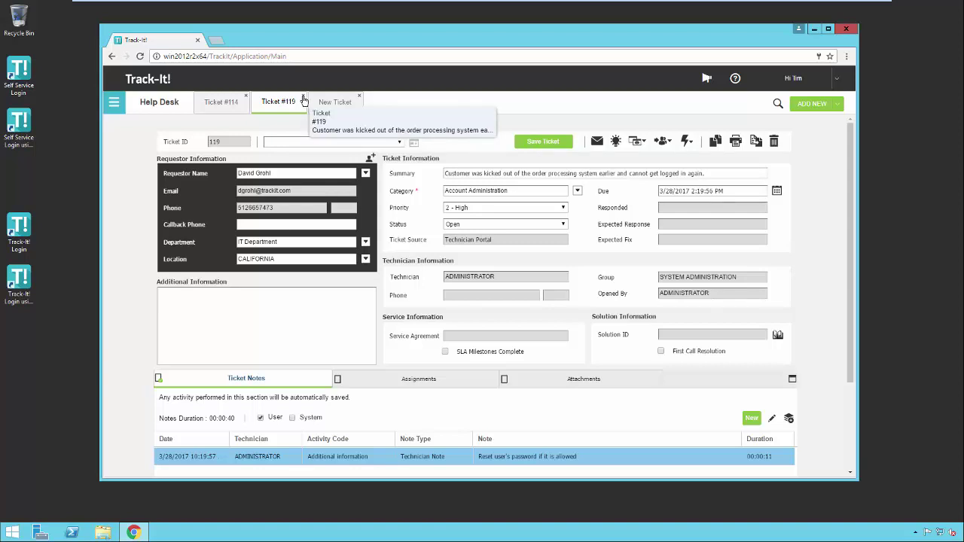
click(303, 98)
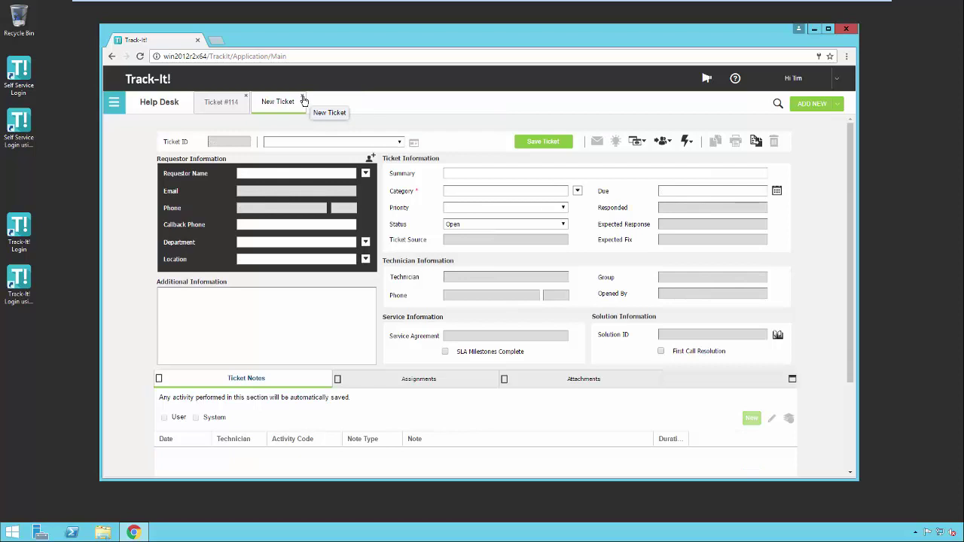
click(303, 98)
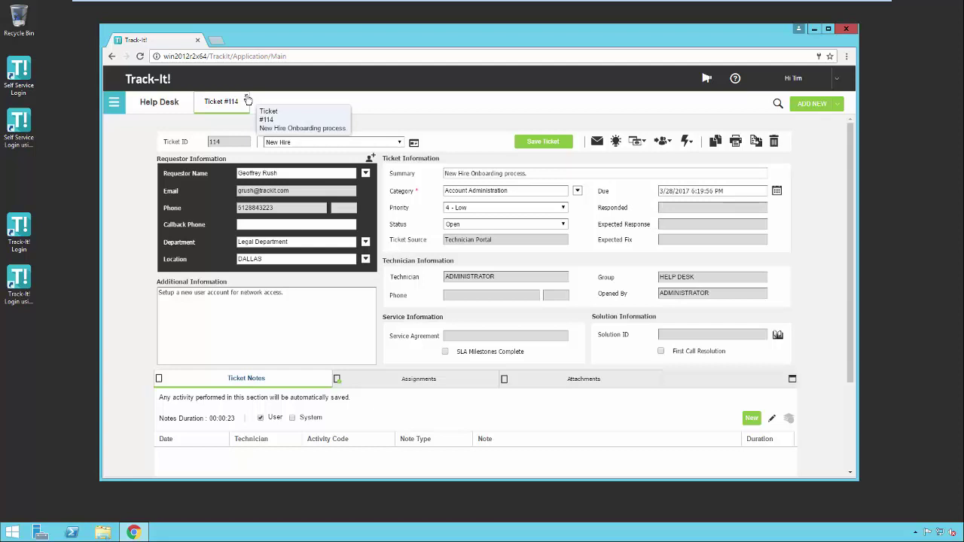
Close ticket 114, go to the Solution module and expand Applications > Outlook.
click(248, 101)
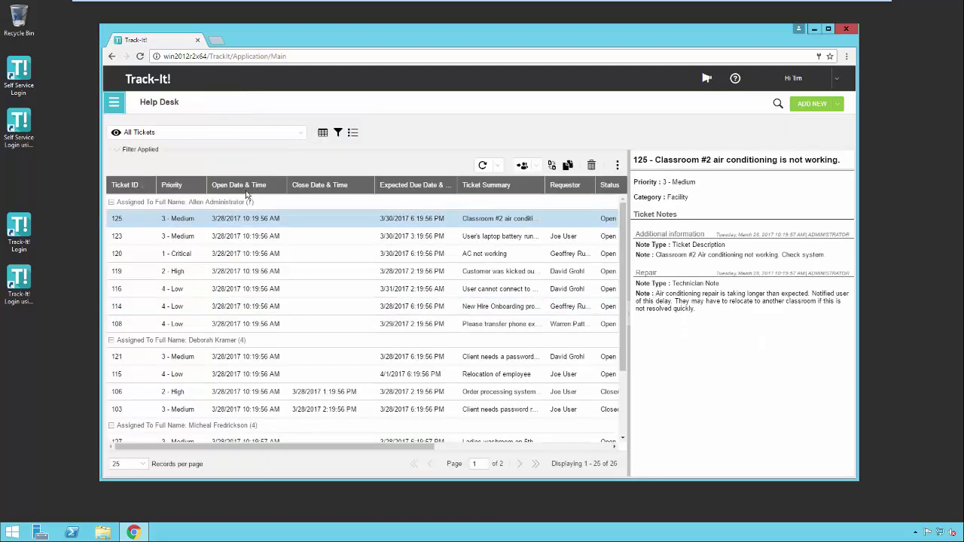
click(114, 101)
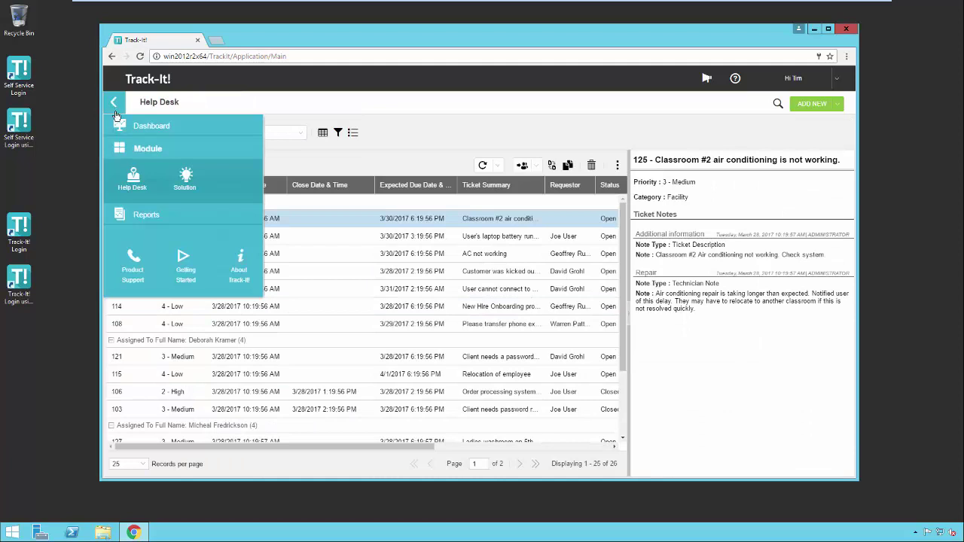
click(186, 184)
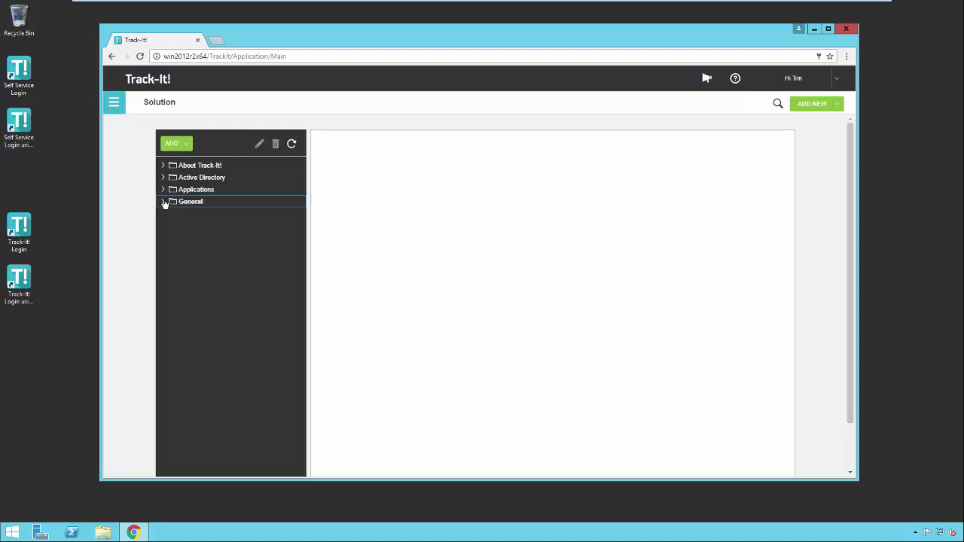
click(166, 200)
click(165, 192)
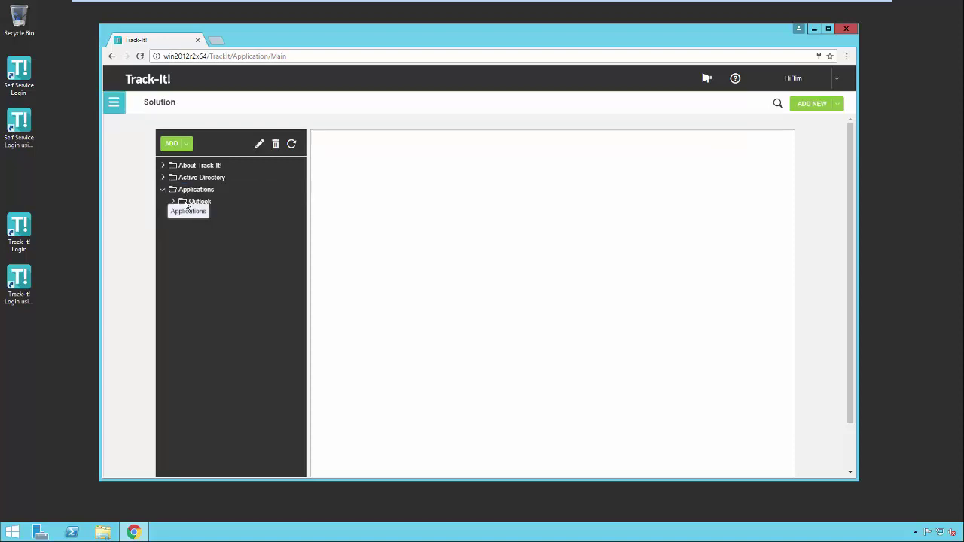
click(164, 190)
click(173, 202)
Run a blank search across solutions and tickets, then view the options for adding a solution.
click(778, 106)
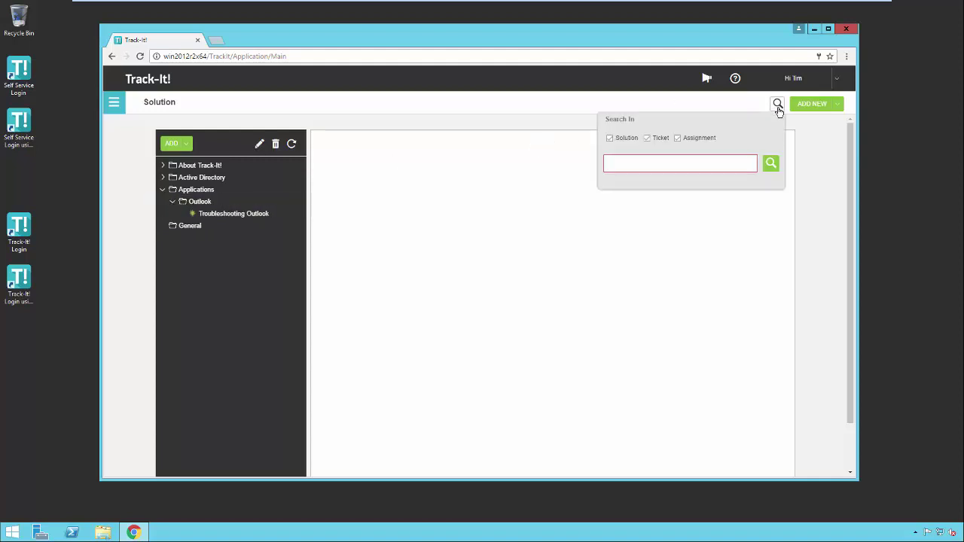
click(627, 166)
click(189, 143)
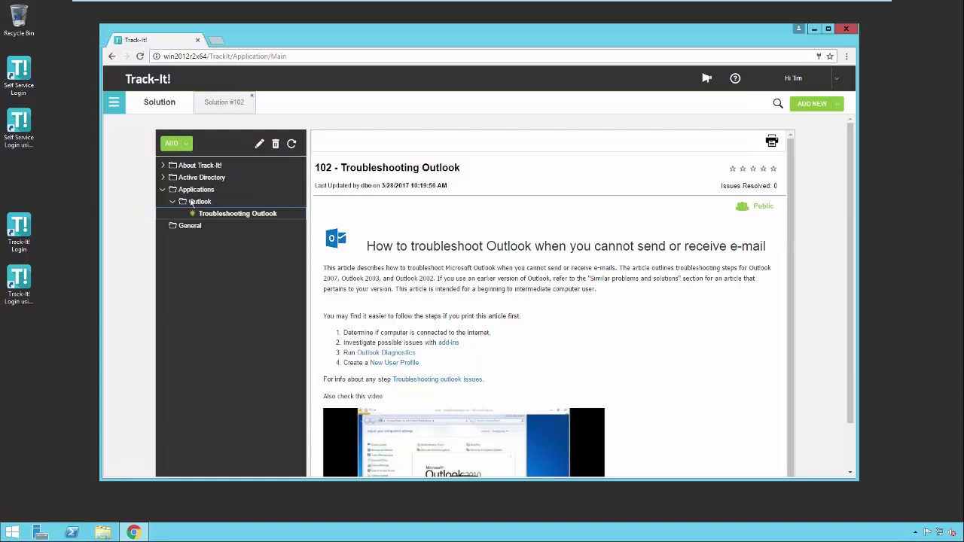
Switch to Reports and browse the Solution and Print Preview categories, ending on Help Desk reports.
click(114, 106)
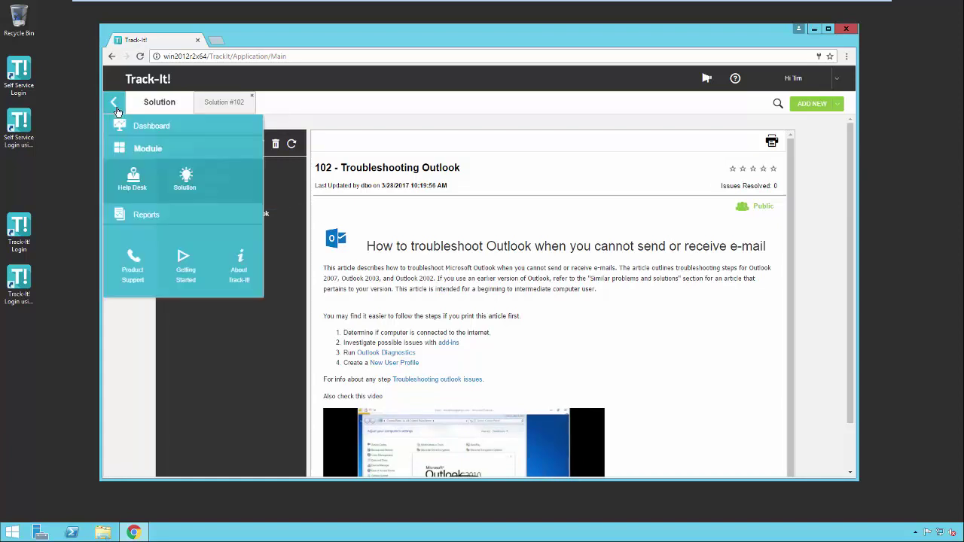
click(146, 214)
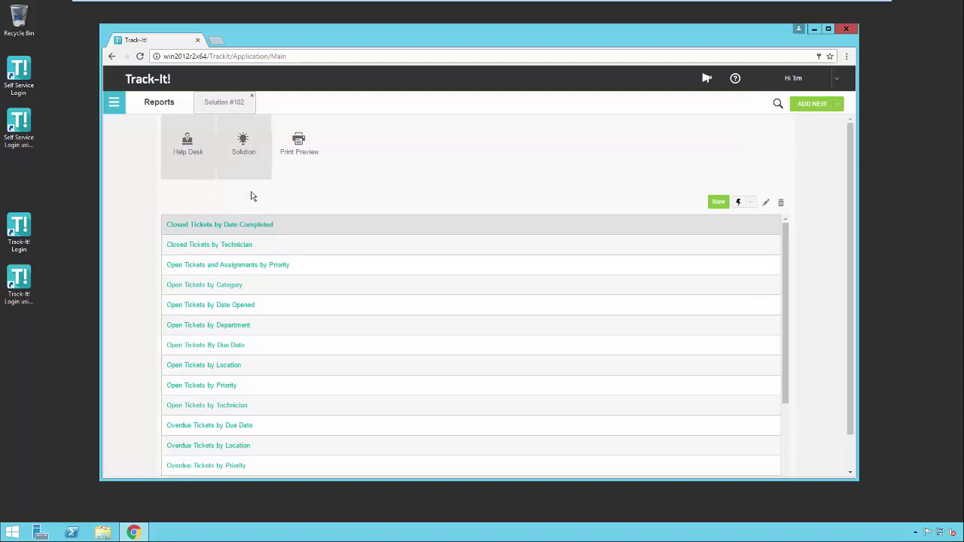
click(247, 170)
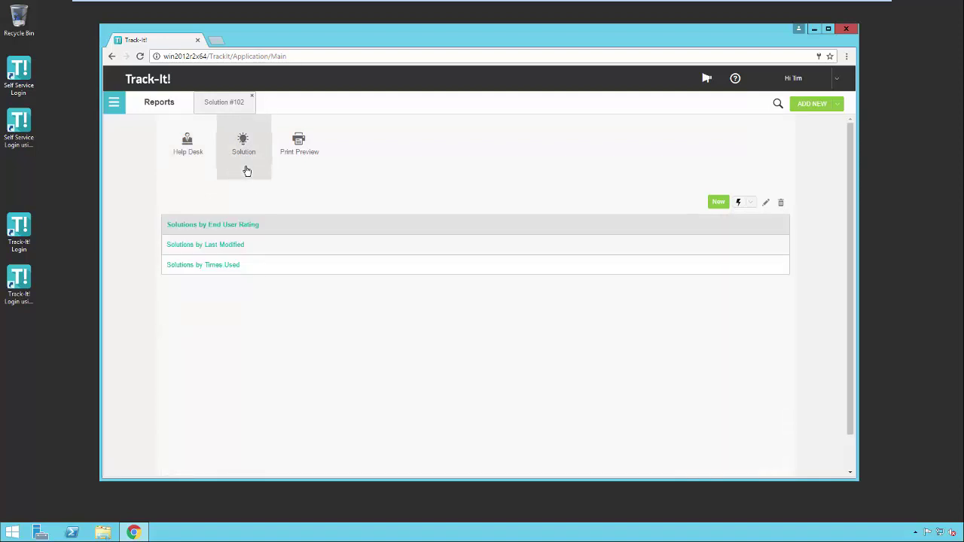
click(300, 159)
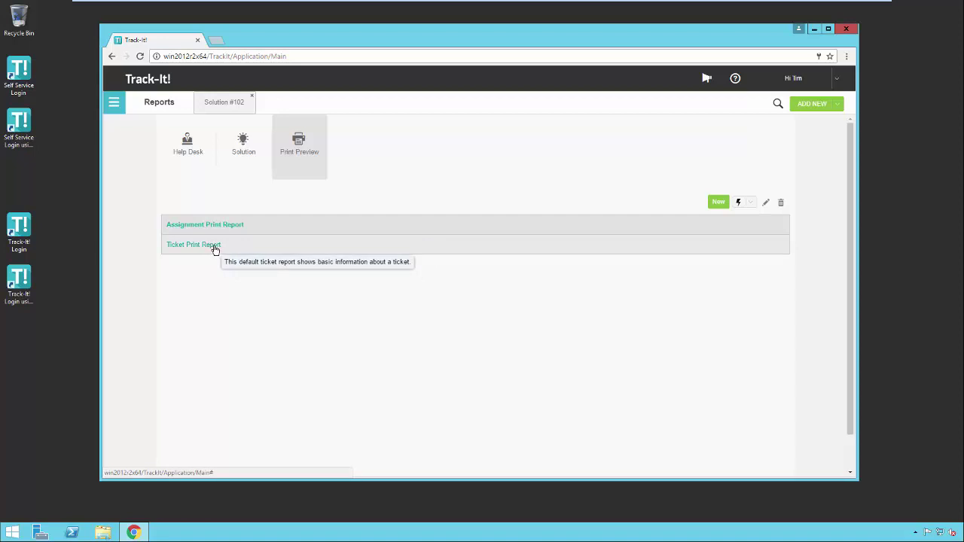
click(188, 150)
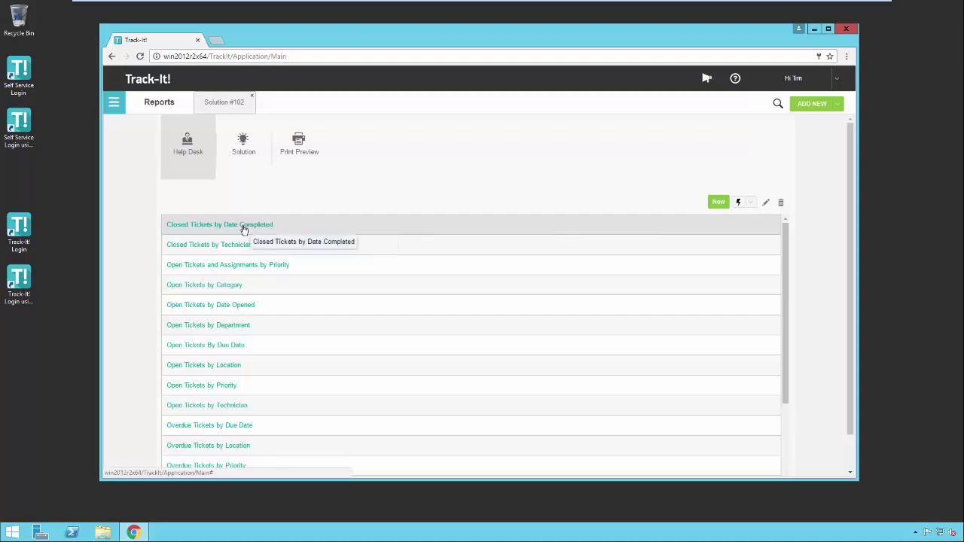
click(244, 230)
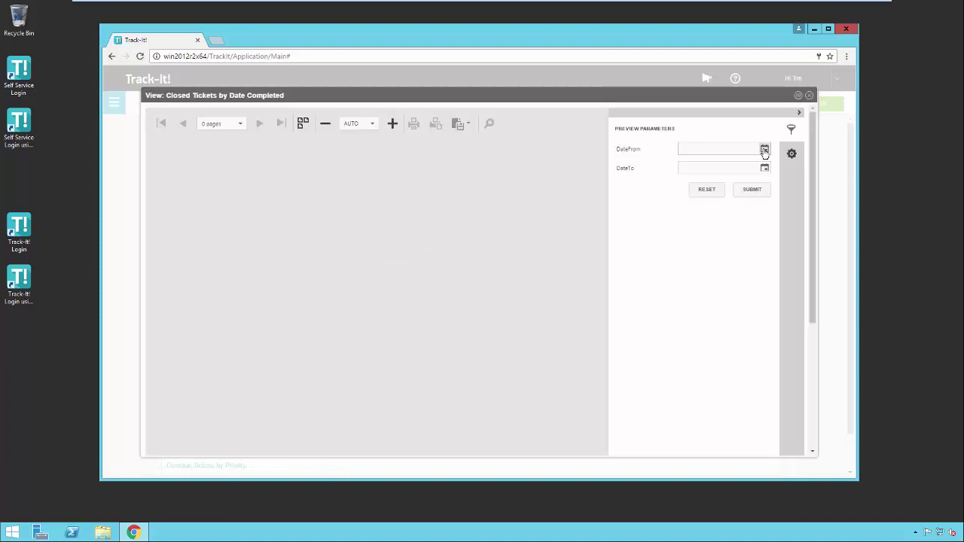
click(765, 148)
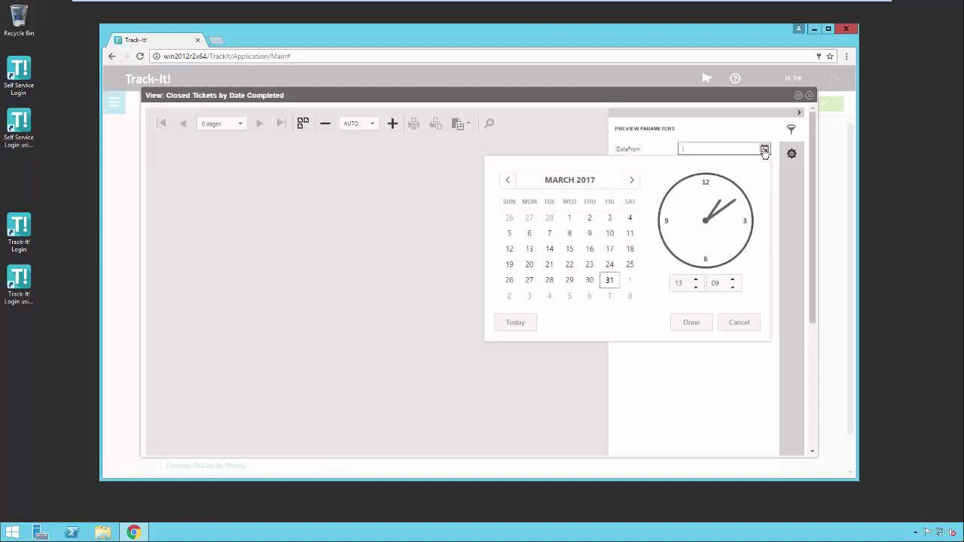
click(508, 180)
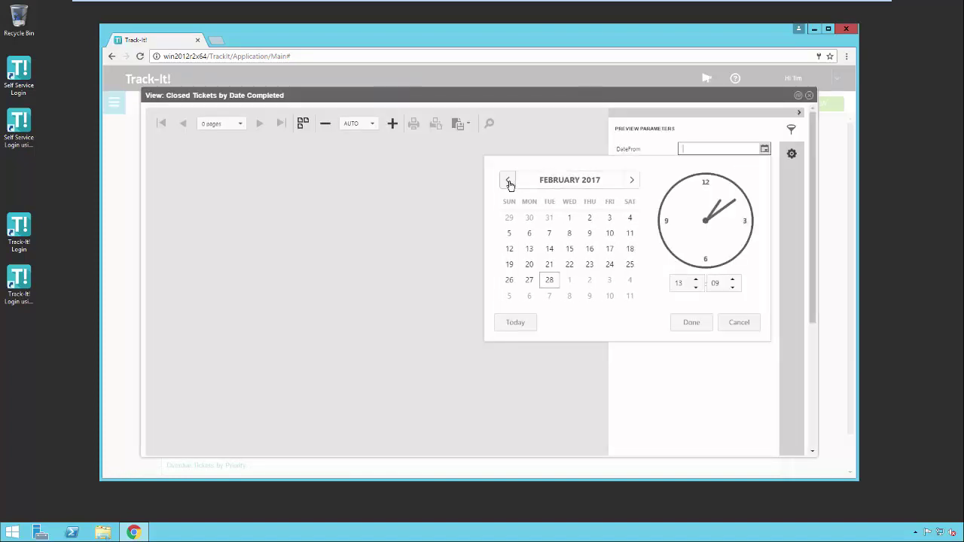
click(508, 180)
click(509, 217)
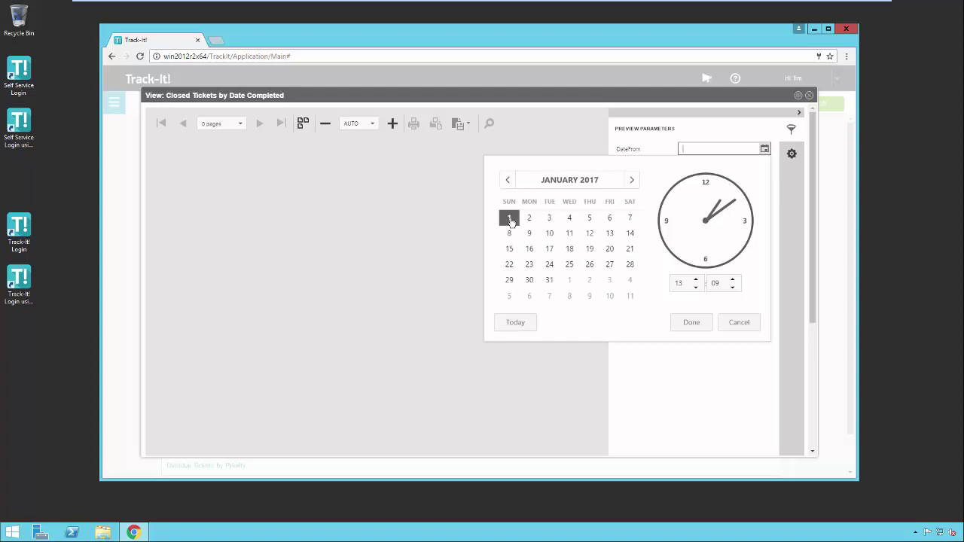
click(686, 322)
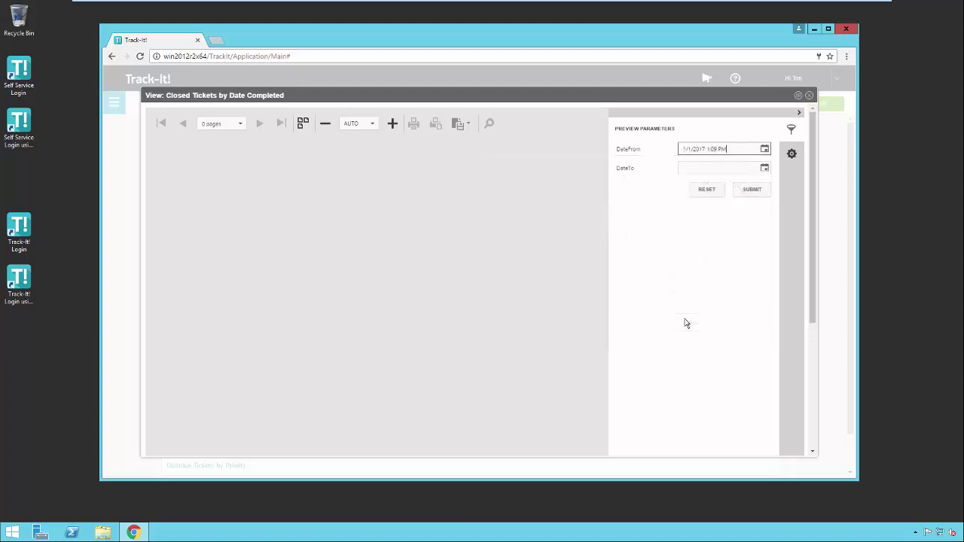
click(764, 169)
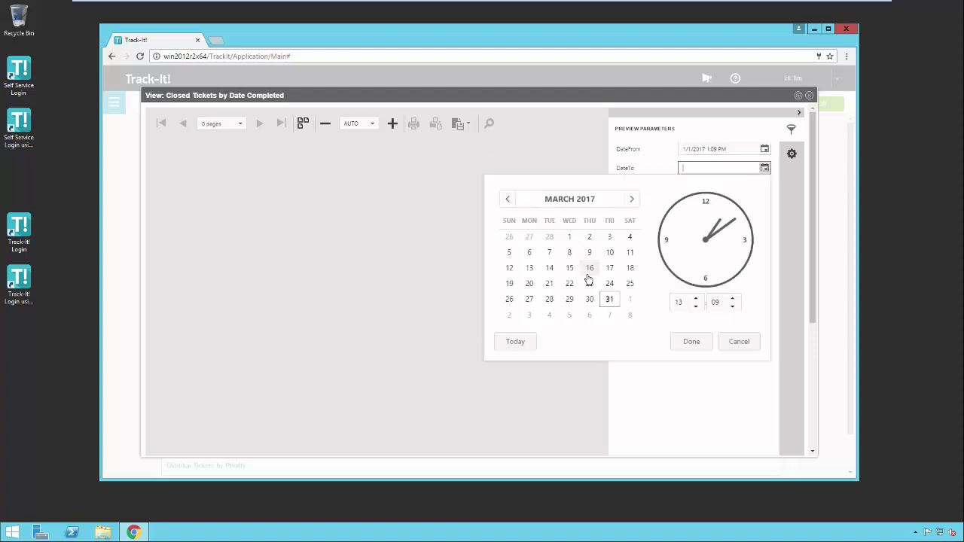
click(590, 269)
click(692, 342)
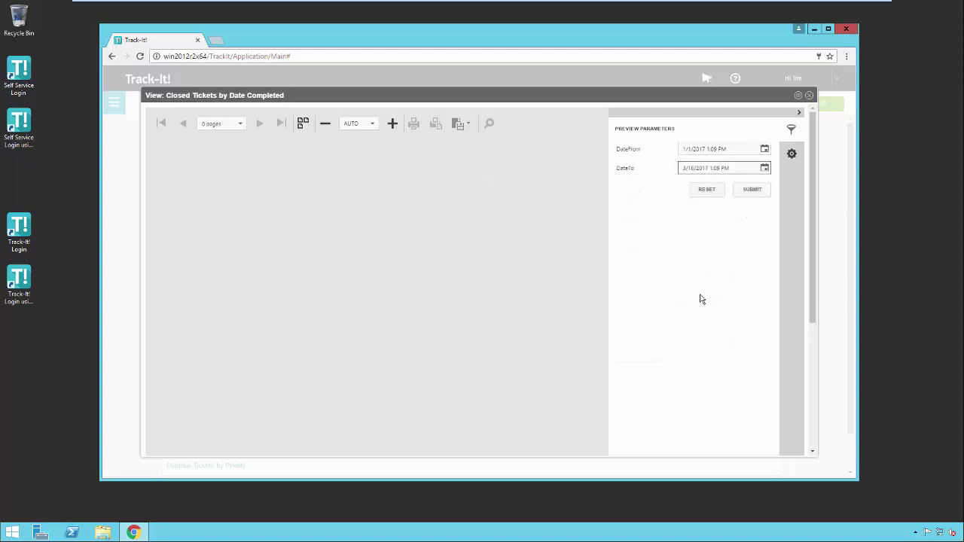
click(753, 190)
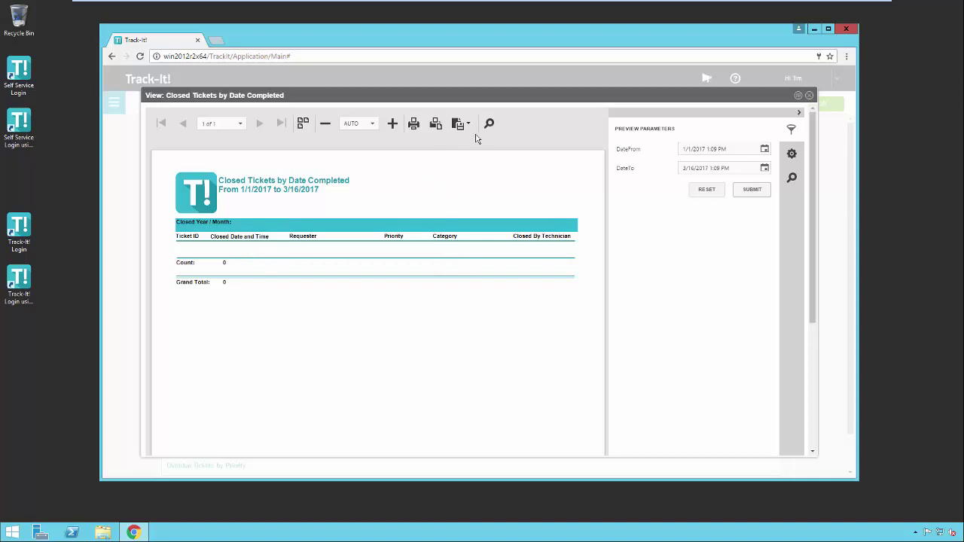
Close the preview and copy Closed Tickets by Date Completed, then select the new (Copy) report.
click(810, 96)
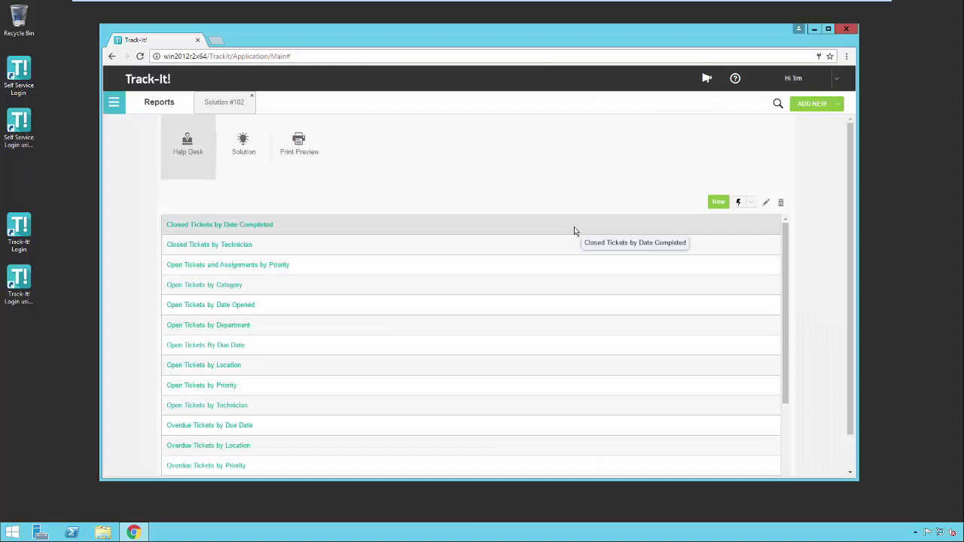
click(751, 204)
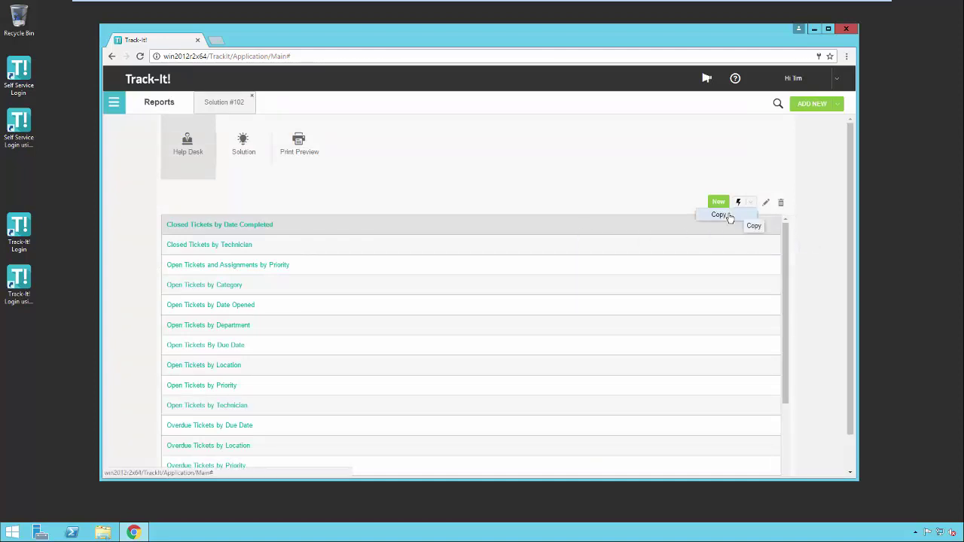
click(728, 217)
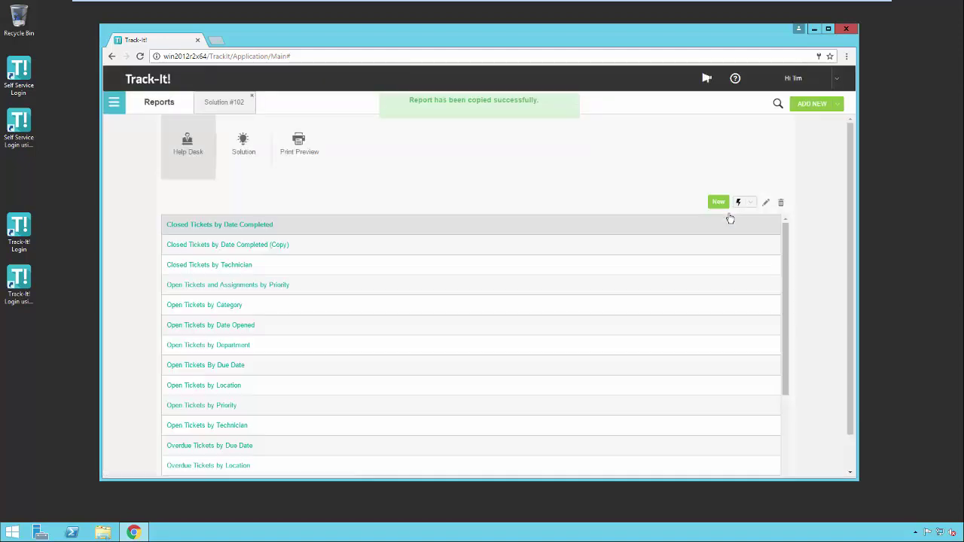
click(309, 248)
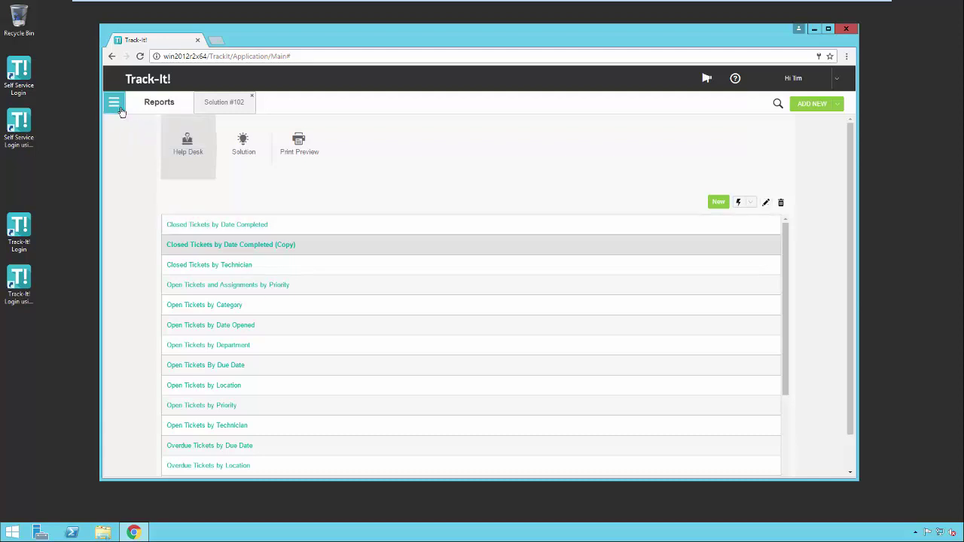
Go to Help Desk, expand the first technician's group and open ticket 125 in a tab.
click(118, 104)
click(134, 183)
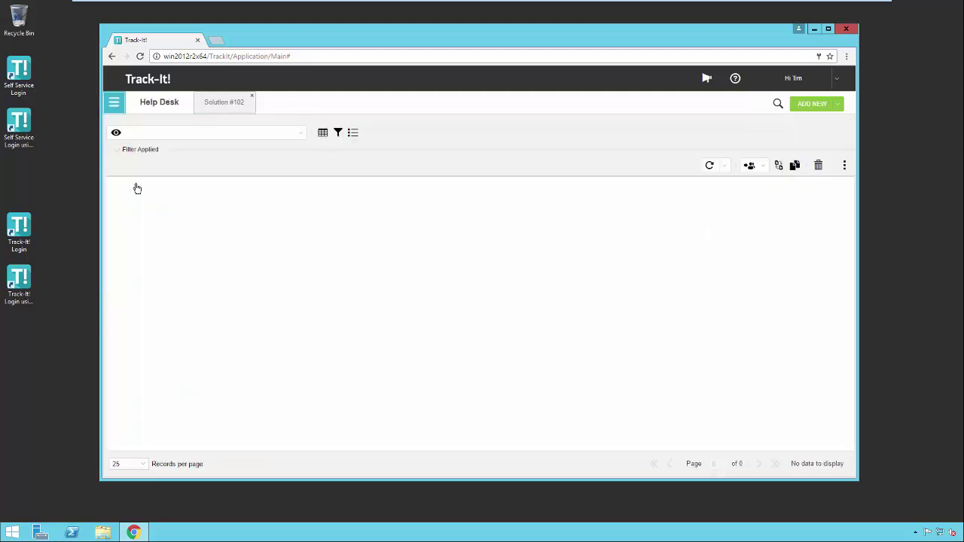
click(111, 203)
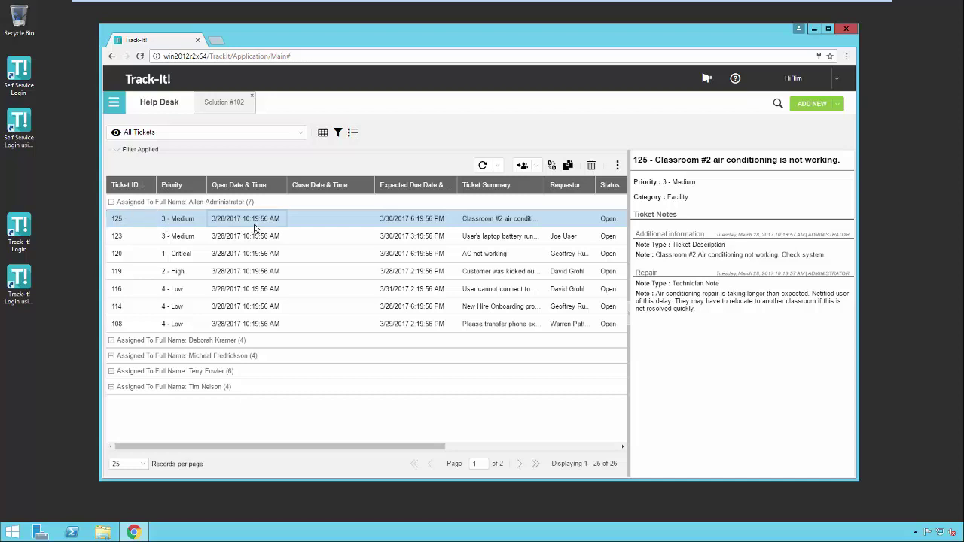
double_click(255, 228)
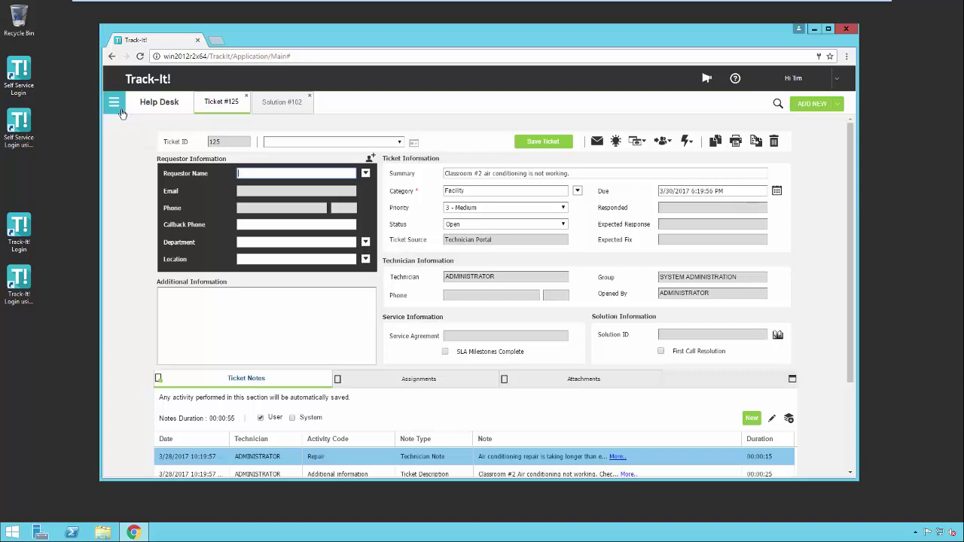
Open the module navigation menu over ticket #125.
click(119, 109)
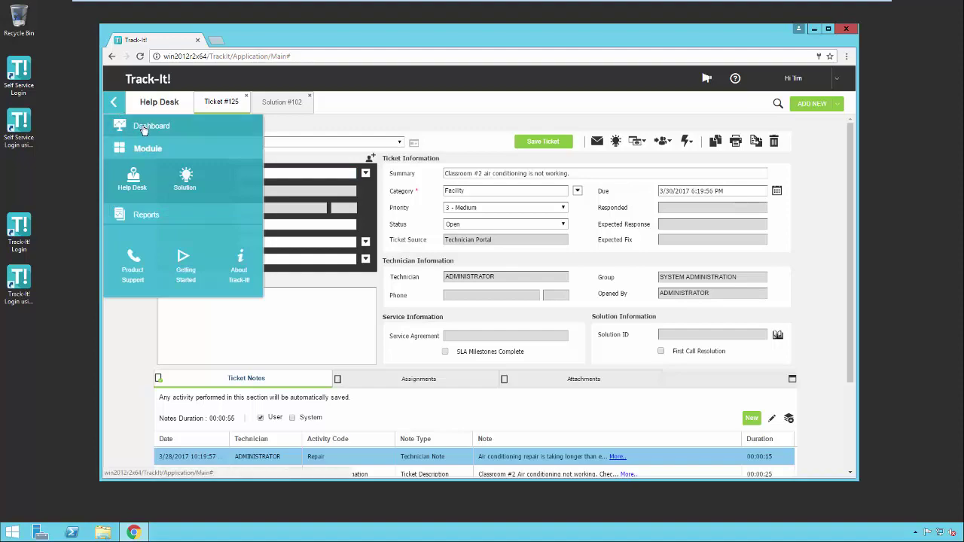